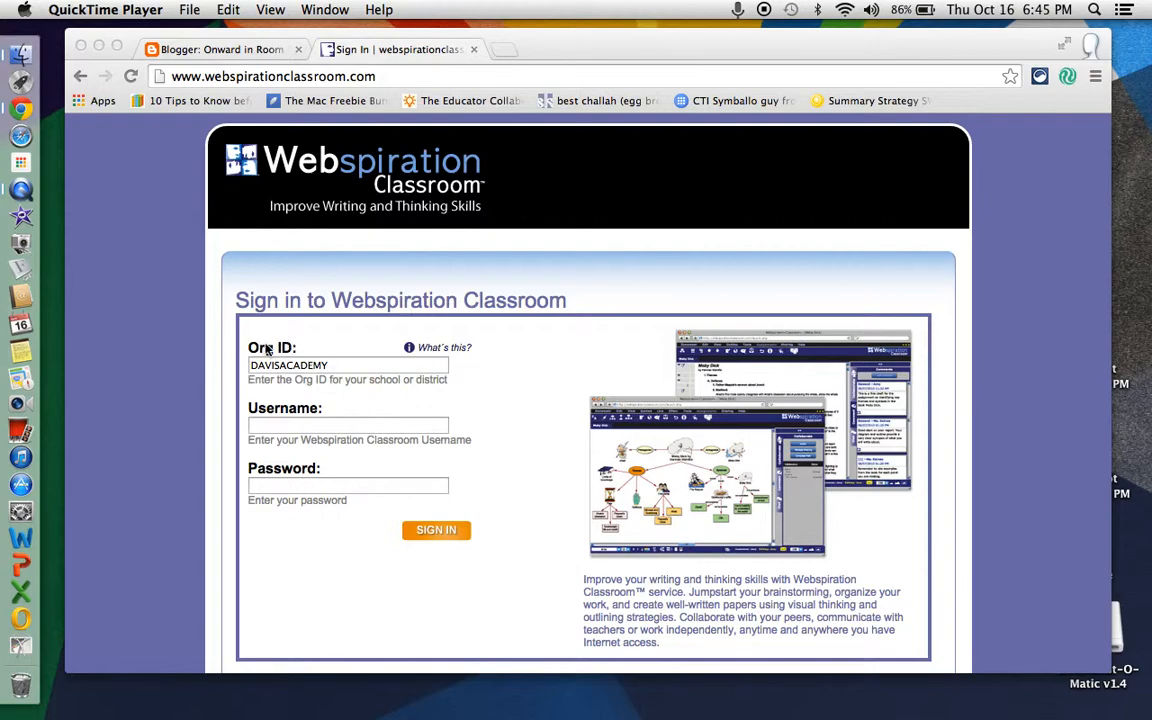
# - Try to sign in using the account's e-mail address as the username, together with the account password
pyautogui.click(335, 430)
pyautogui.click(335, 427)
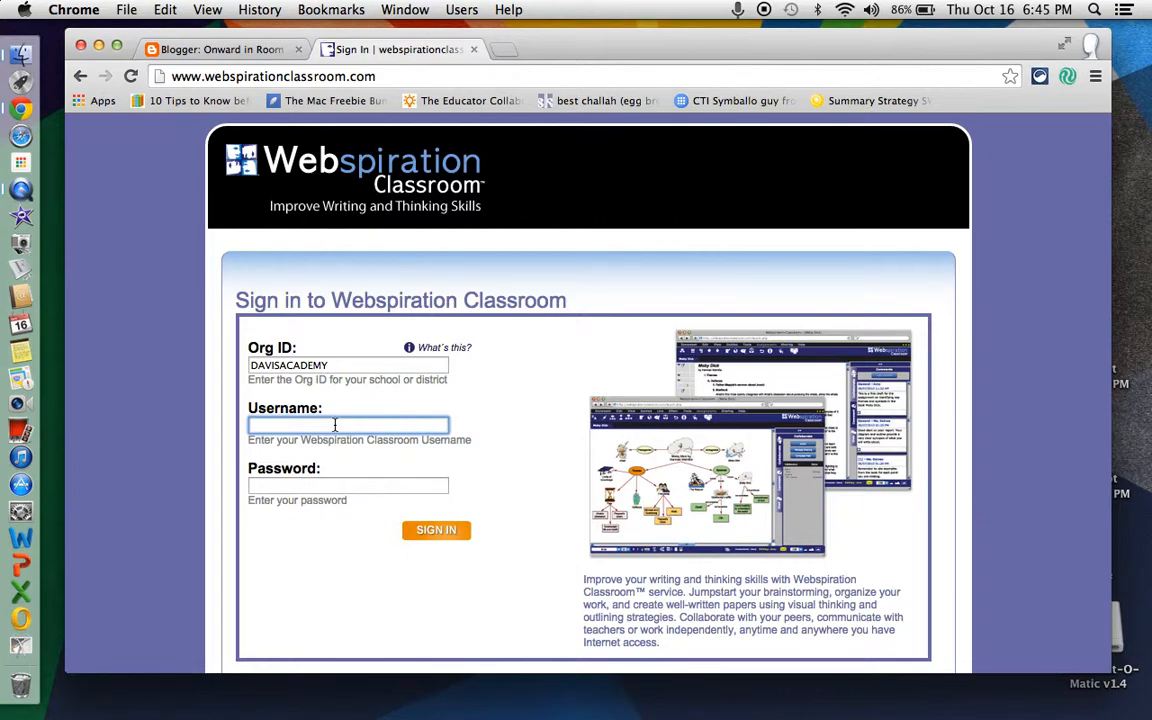
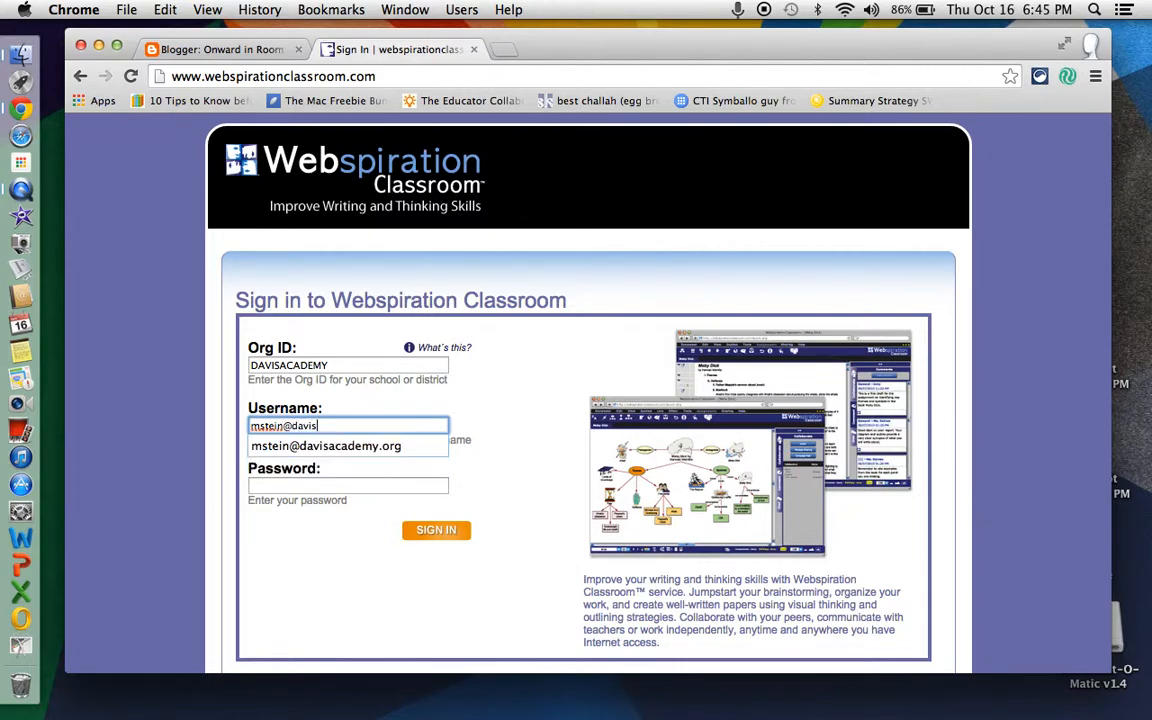
pyautogui.click(347, 445)
pyautogui.click(343, 483)
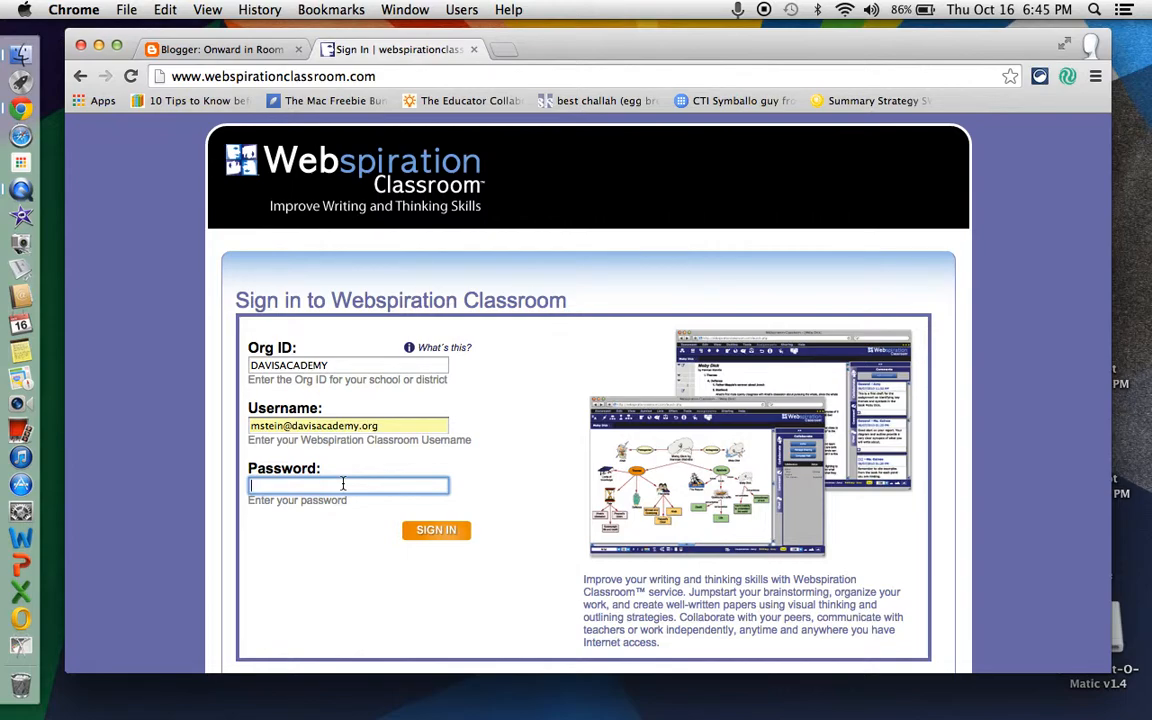
pyautogui.write('•••••••••••')
pyautogui.click(425, 535)
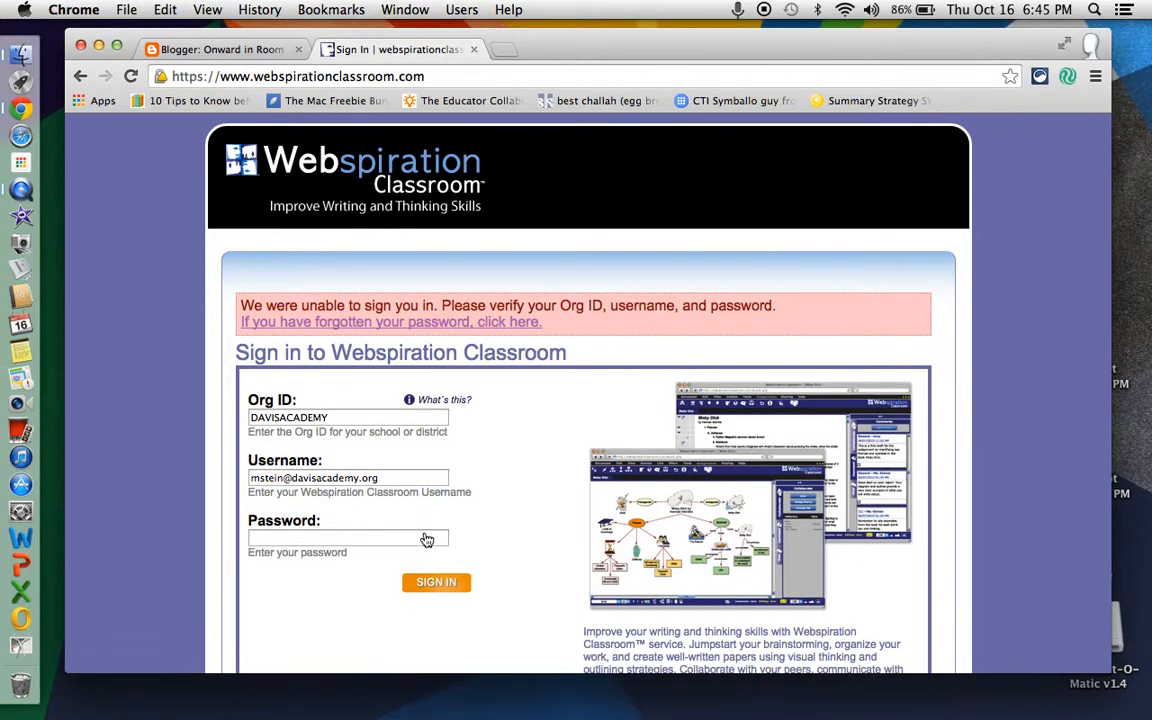
# - Shorten the username to the part before the @ sign, enter the account password, and sign in
pyautogui.click(400, 478)
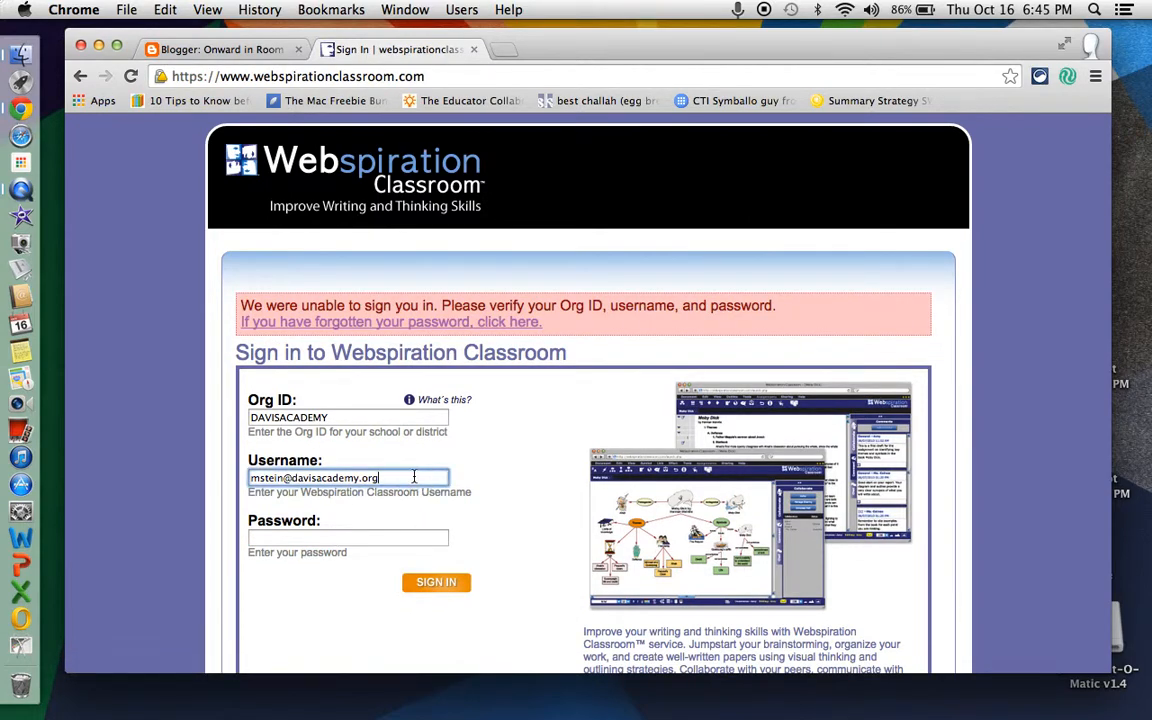
pyautogui.press('BackSpace')
pyautogui.press('BackSpace')
pyautogui.press('BackSpace')
pyautogui.press('BackSpace')
pyautogui.press('BackSpace')
pyautogui.press('BackSpace')
pyautogui.press('BackSpace')
pyautogui.press('BackSpace')
pyautogui.press('BackSpace')
pyautogui.press('BackSpace')
pyautogui.press('BackSpace')
pyautogui.press('BackSpace')
pyautogui.press('BackSpace')
pyautogui.press('BackSpace')
pyautogui.press('BackSpace')
pyautogui.press('BackSpace')
pyautogui.press('BackSpace')
pyautogui.press('BackSpace')
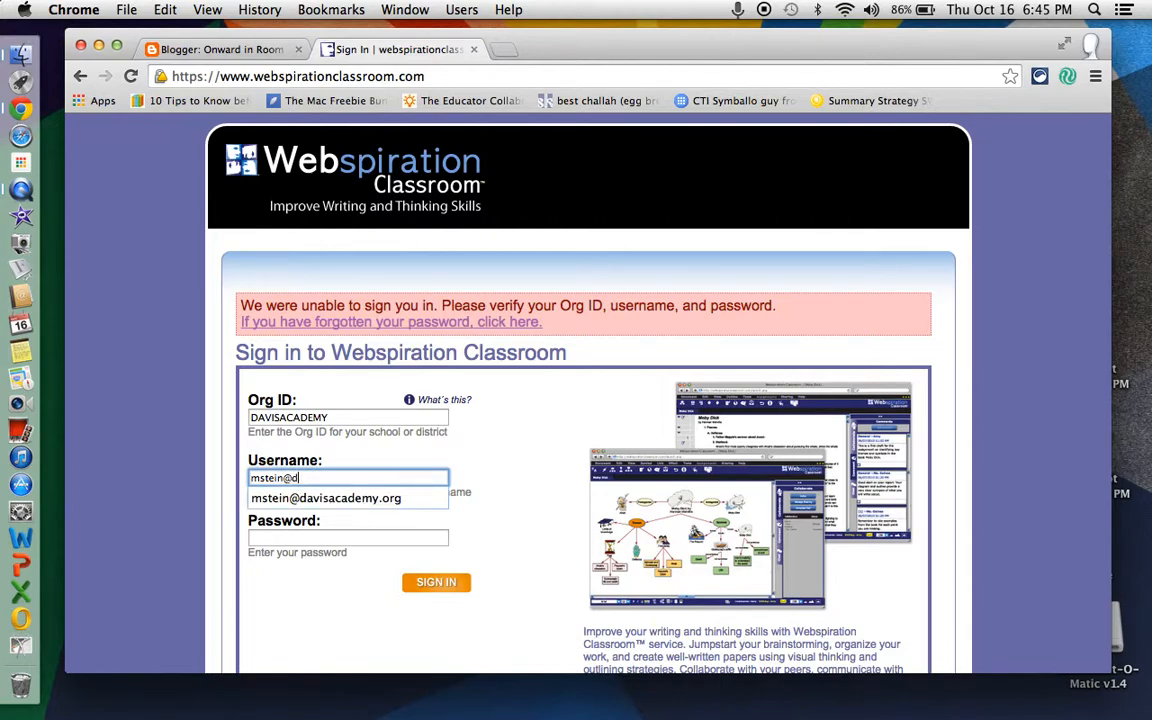
pyautogui.write('n')
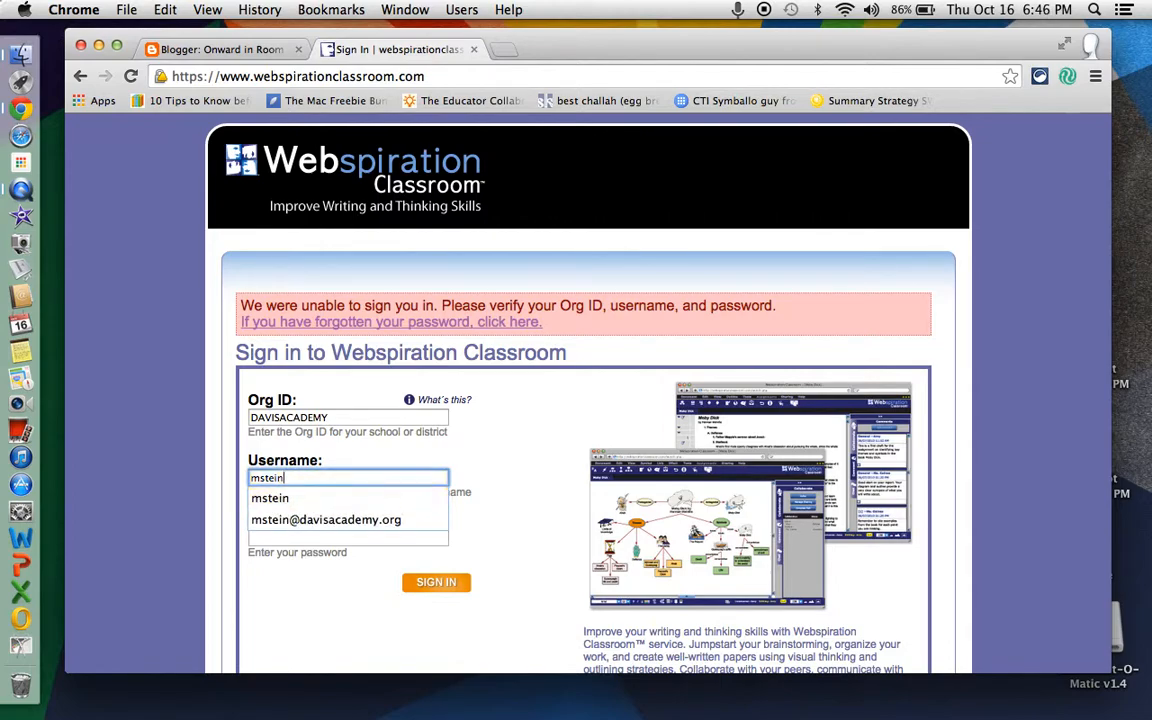
pyautogui.click(423, 538)
pyautogui.write('••••••••')
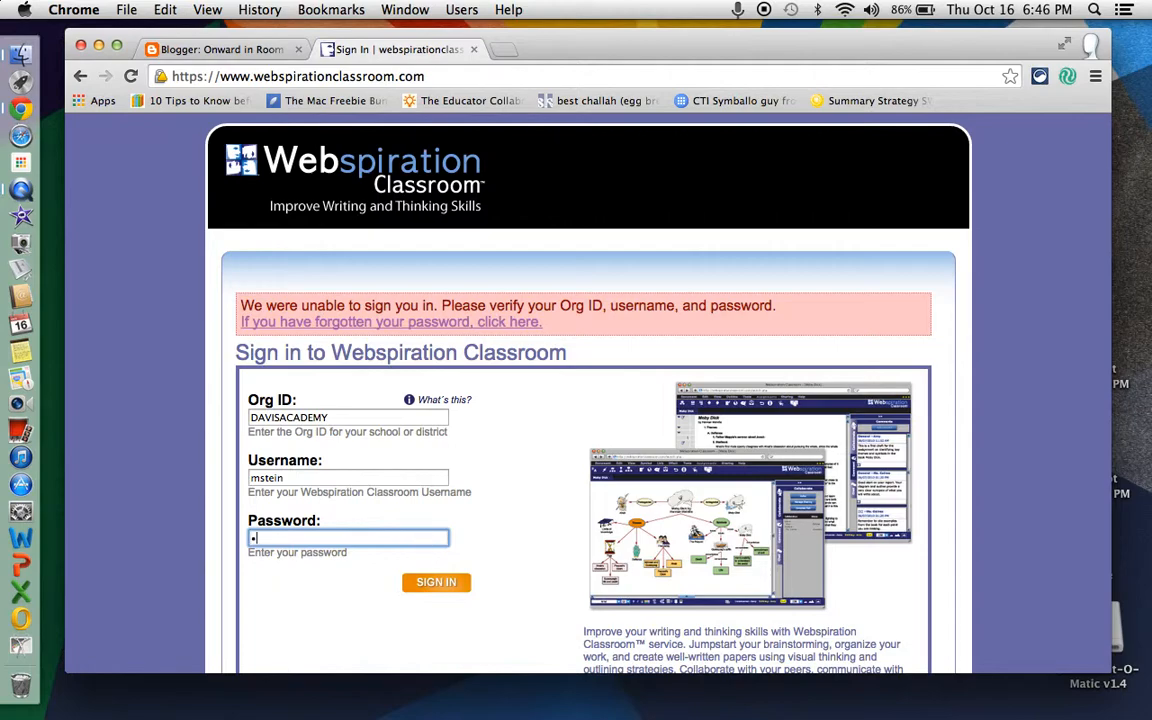
pyautogui.write('•••')
pyautogui.press('Return')
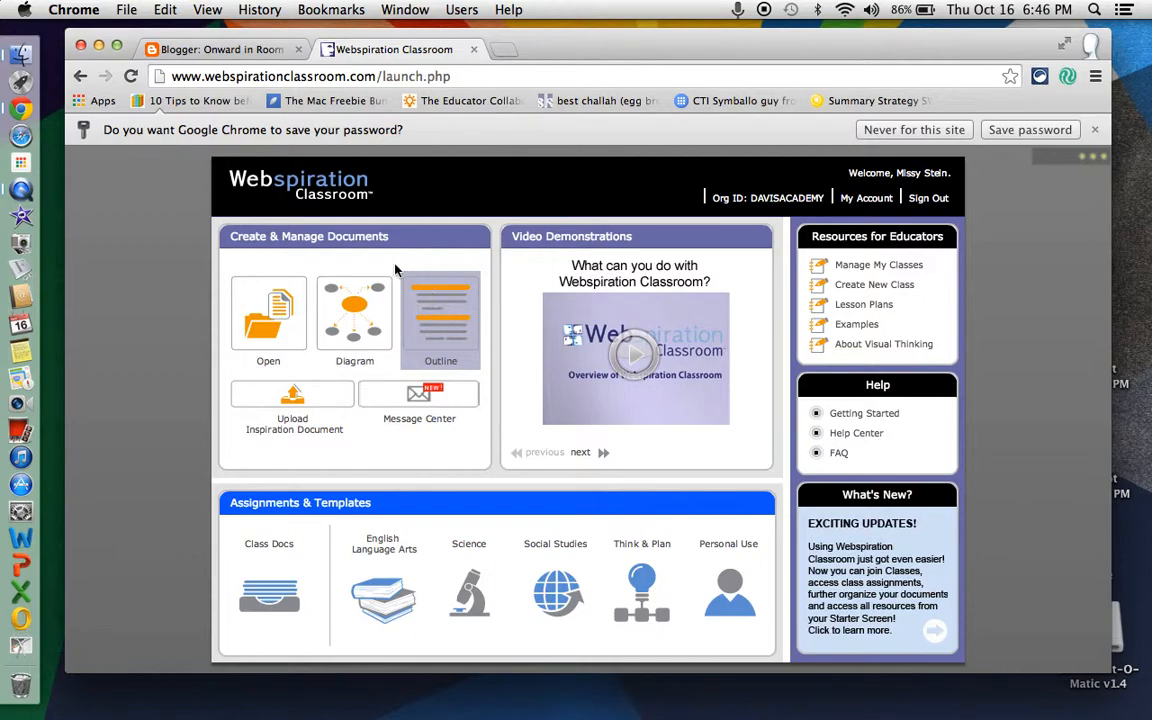
# - Create a new diagram and replace the main idea text with "Tellus"
pyautogui.click(343, 302)
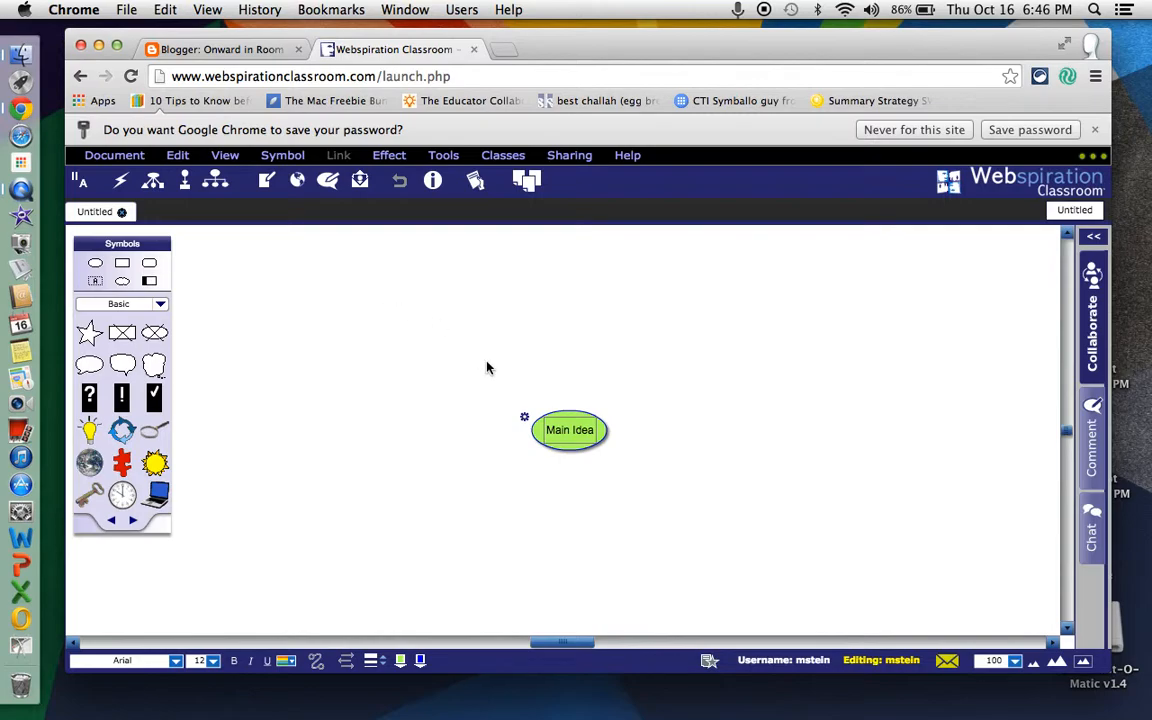
pyautogui.click(577, 431)
pyautogui.moveTo(594, 432); pyautogui.dragTo(538, 432)
pyautogui.write('Tellus')
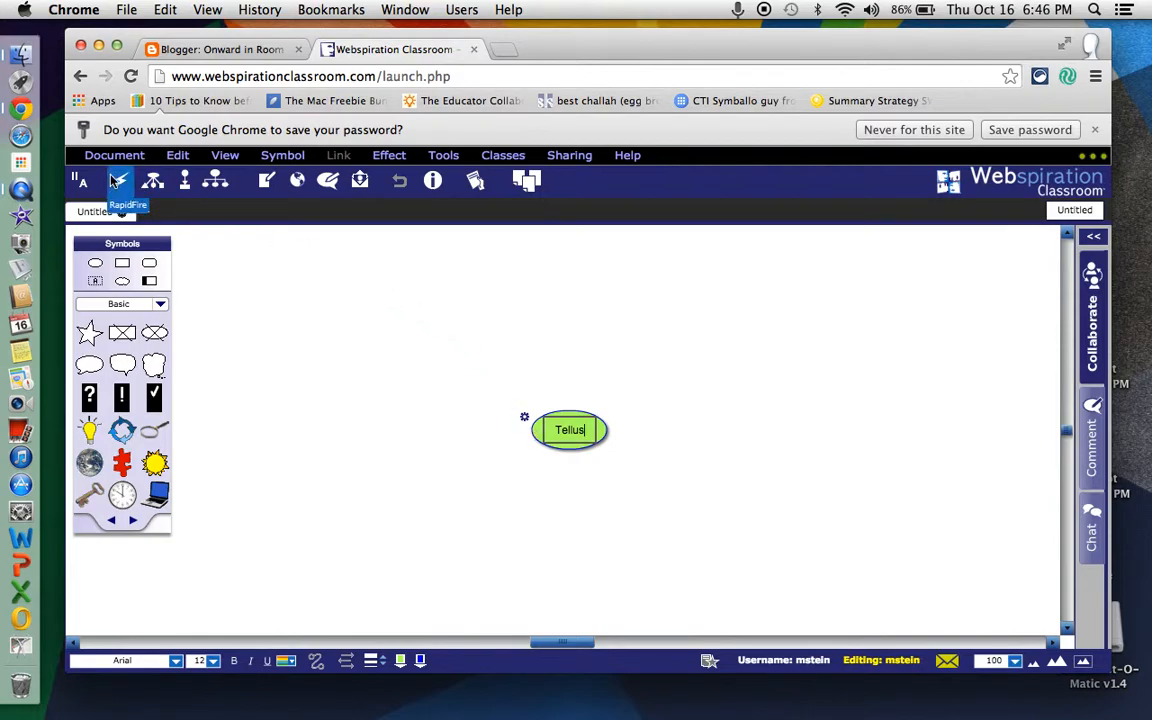
# - Use RapidFire on the Tellus symbol to add the linked ideas "rocks" and "solar house"
pyautogui.click(118, 180)
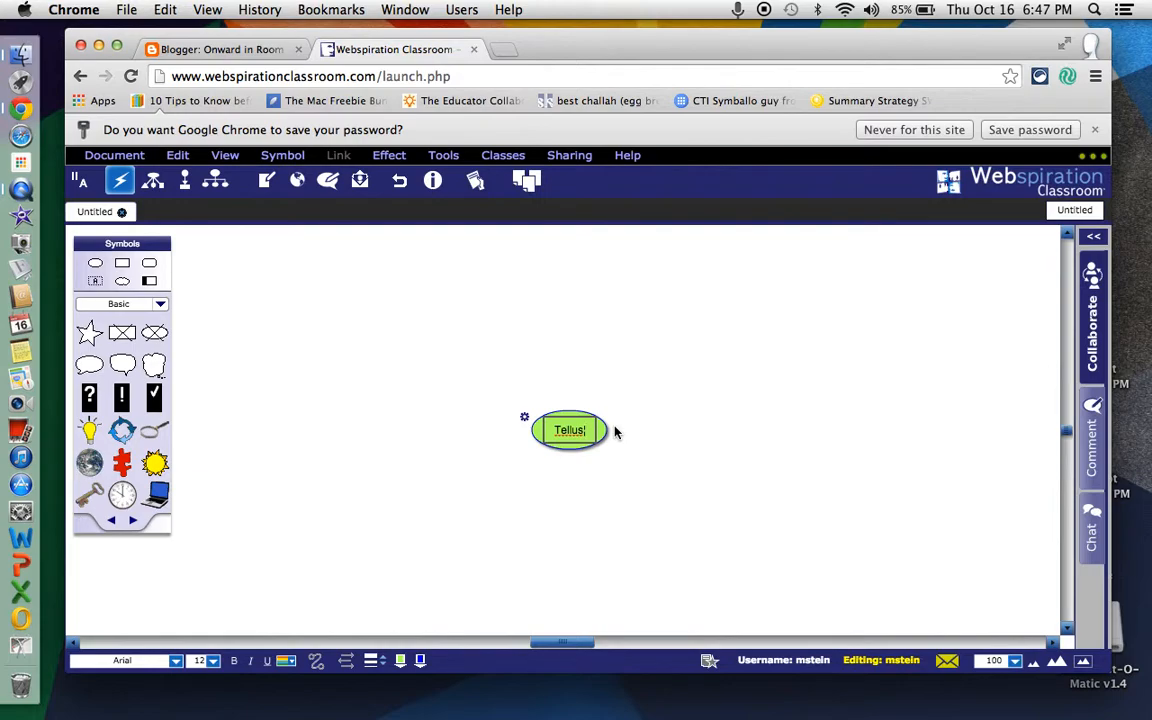
pyautogui.write('rocks')
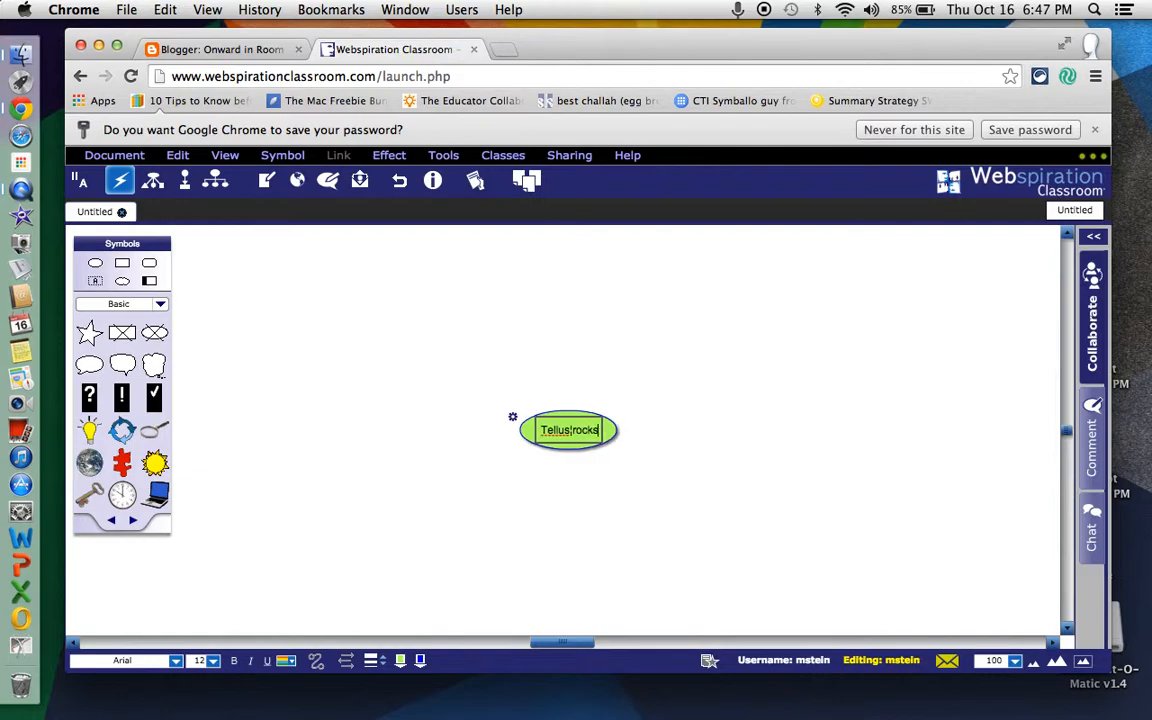
pyautogui.press('Return')
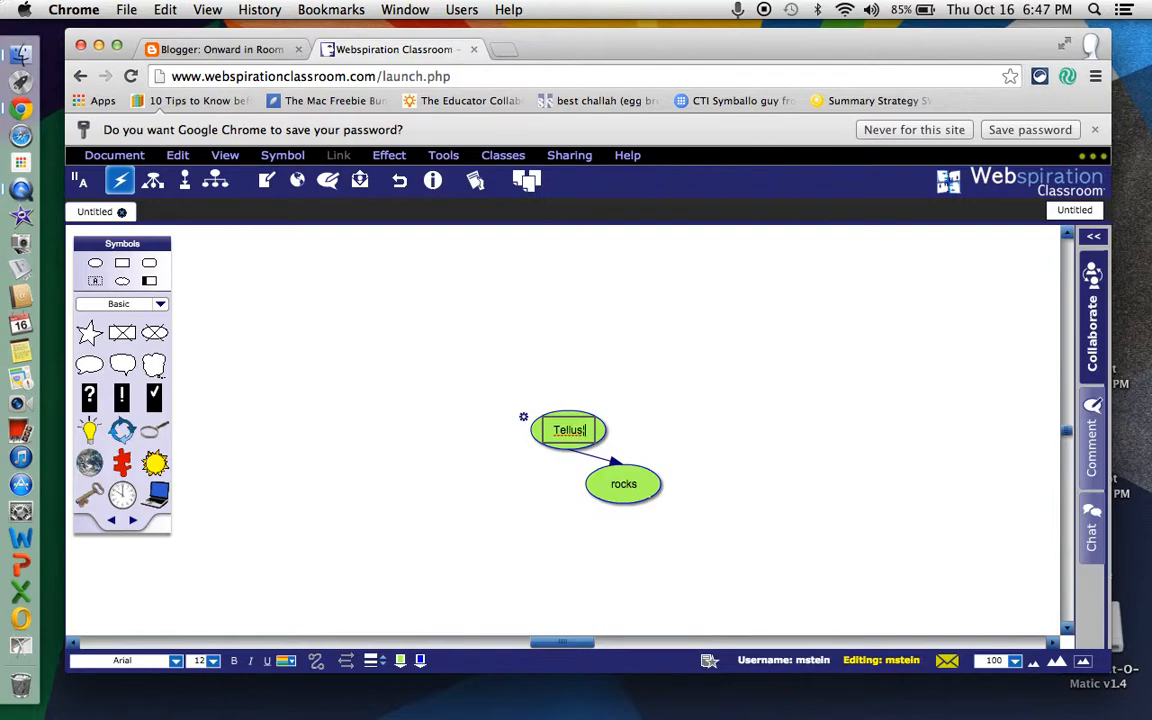
pyautogui.write('solar house')
pyautogui.press('Return')
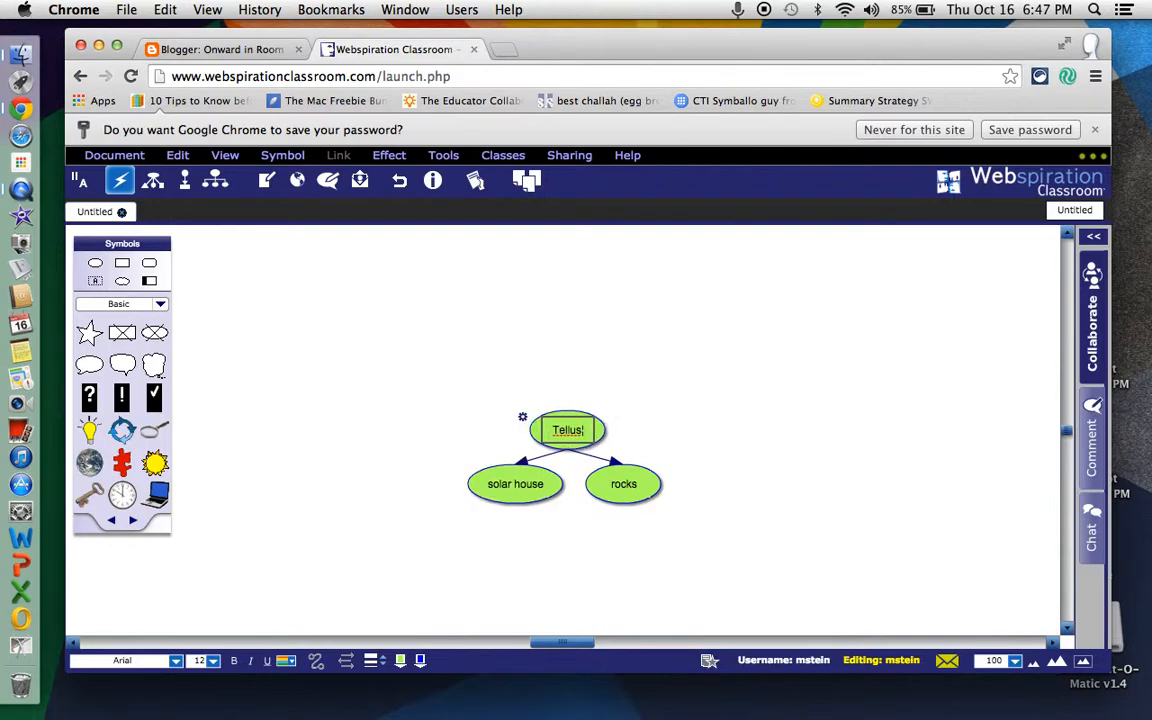
# - Add a third linked idea, "dinosaur", to the Tellus symbol with RapidFire
pyautogui.write('dino')
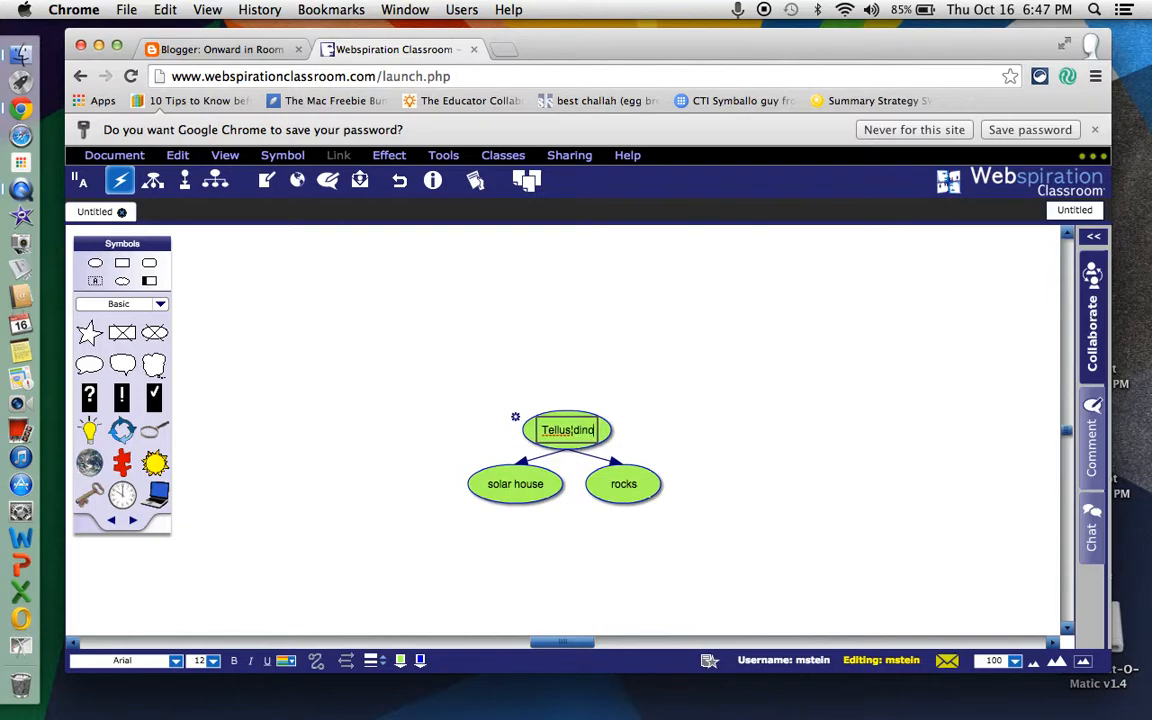
pyautogui.write('saur')
pyautogui.press('Return')
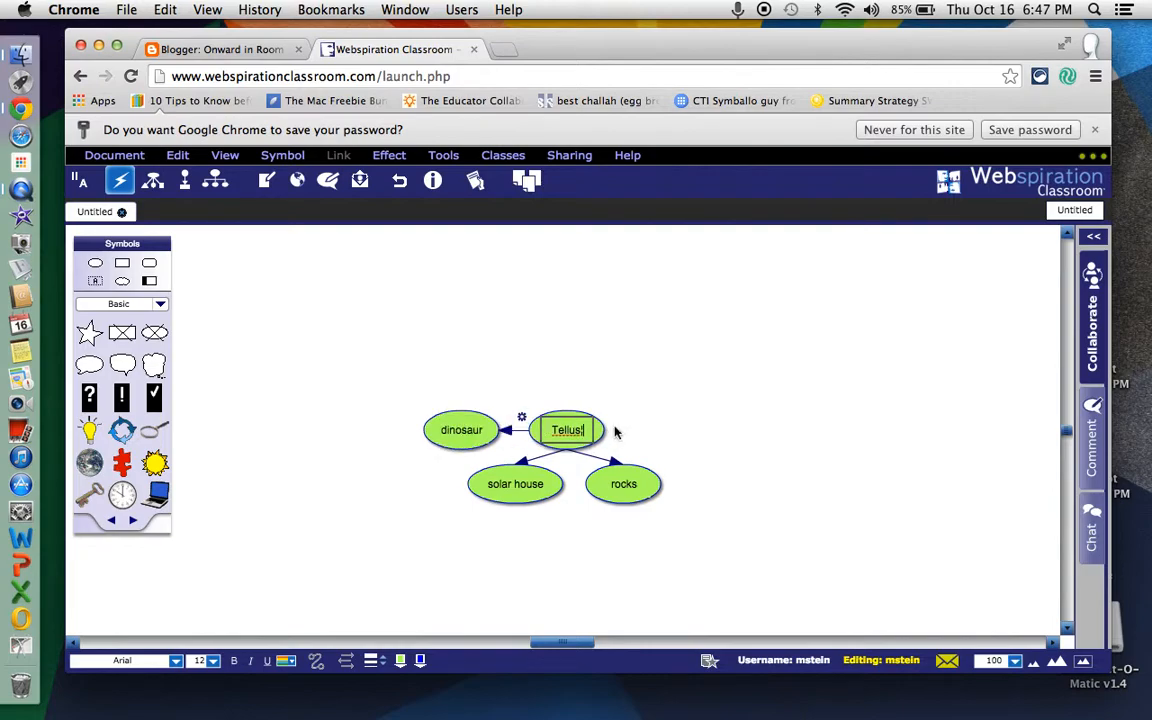
# - Spread out the ideas around Tellus: rocks to its right, solar house below it, and dinosaur to its lower left
pyautogui.moveTo(624, 484); pyautogui.dragTo(745, 444)
pyautogui.moveTo(534, 502); pyautogui.dragTo(632, 535)
pyautogui.moveTo(467, 460); pyautogui.dragTo(468, 507)
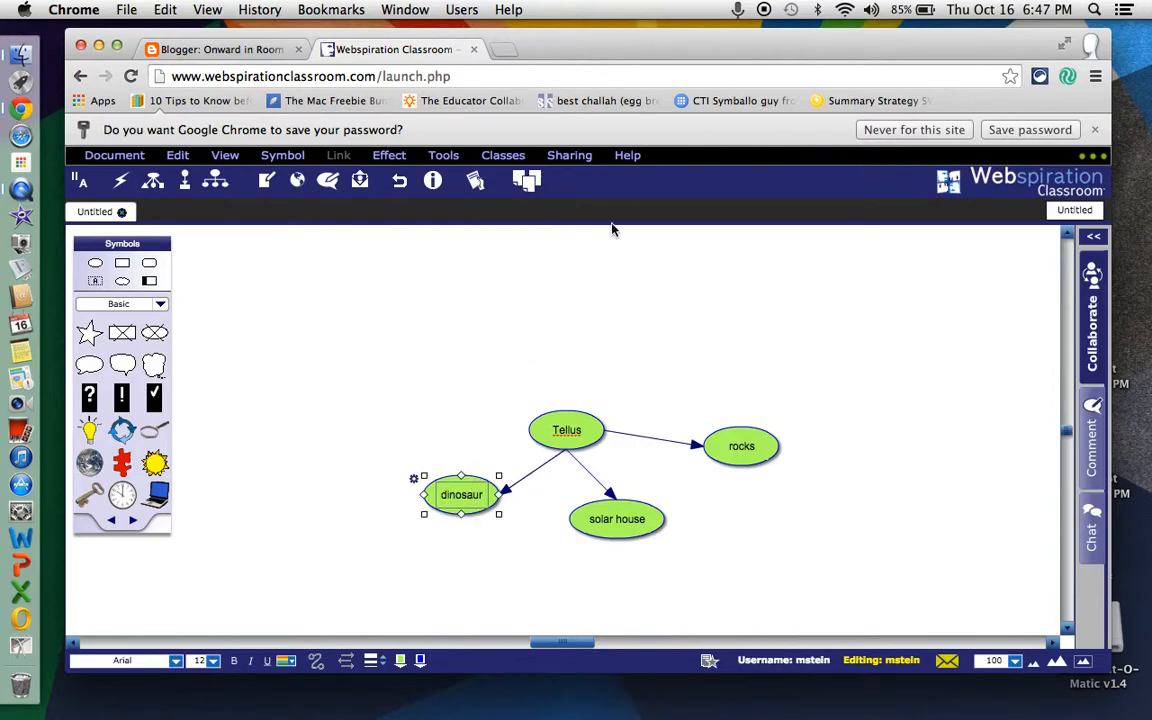
pyautogui.click(628, 157)
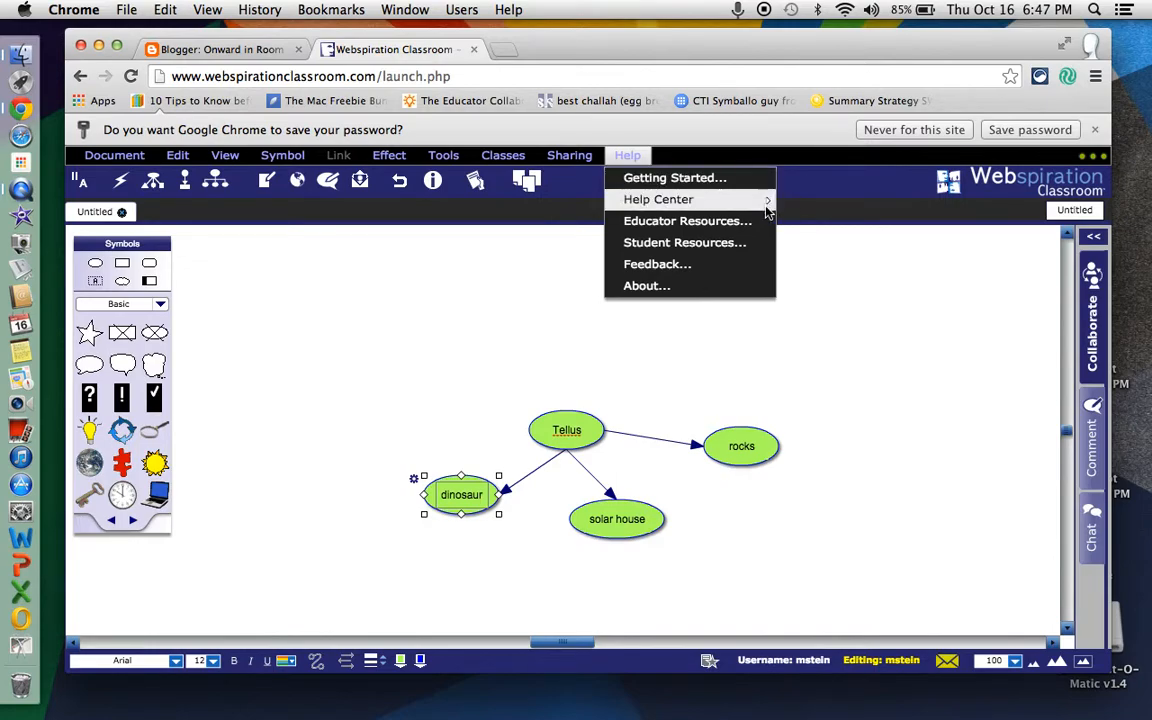
pyautogui.moveTo(768, 205)
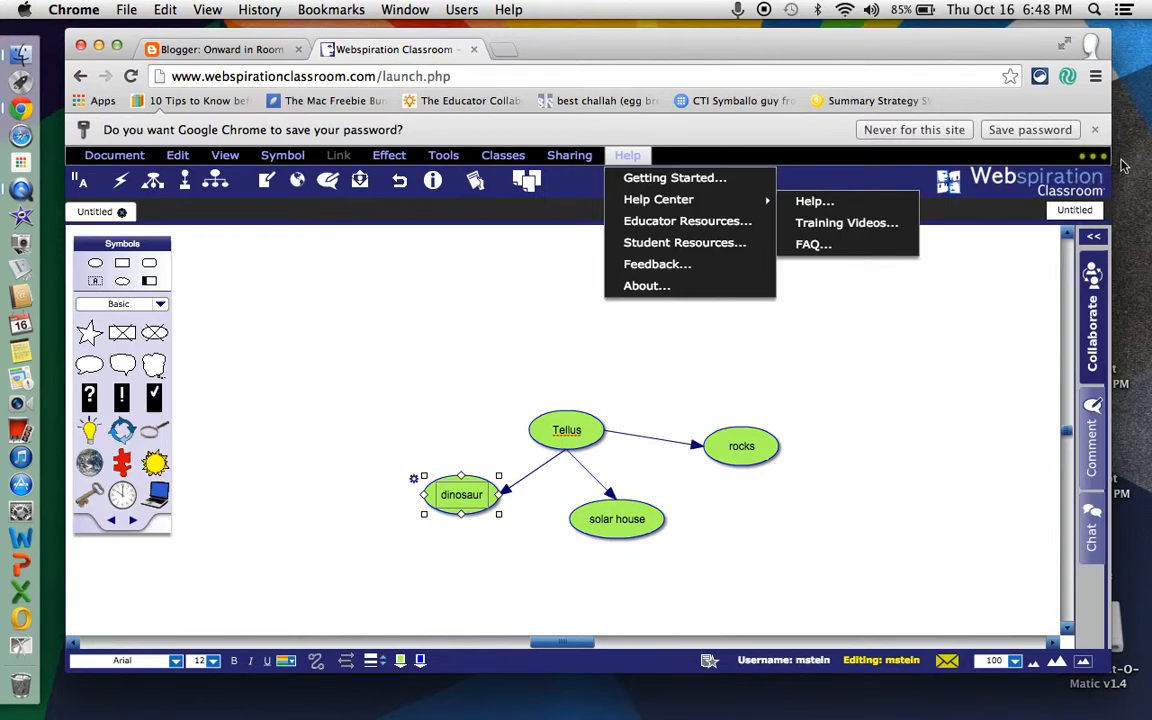
pyautogui.click(410, 308)
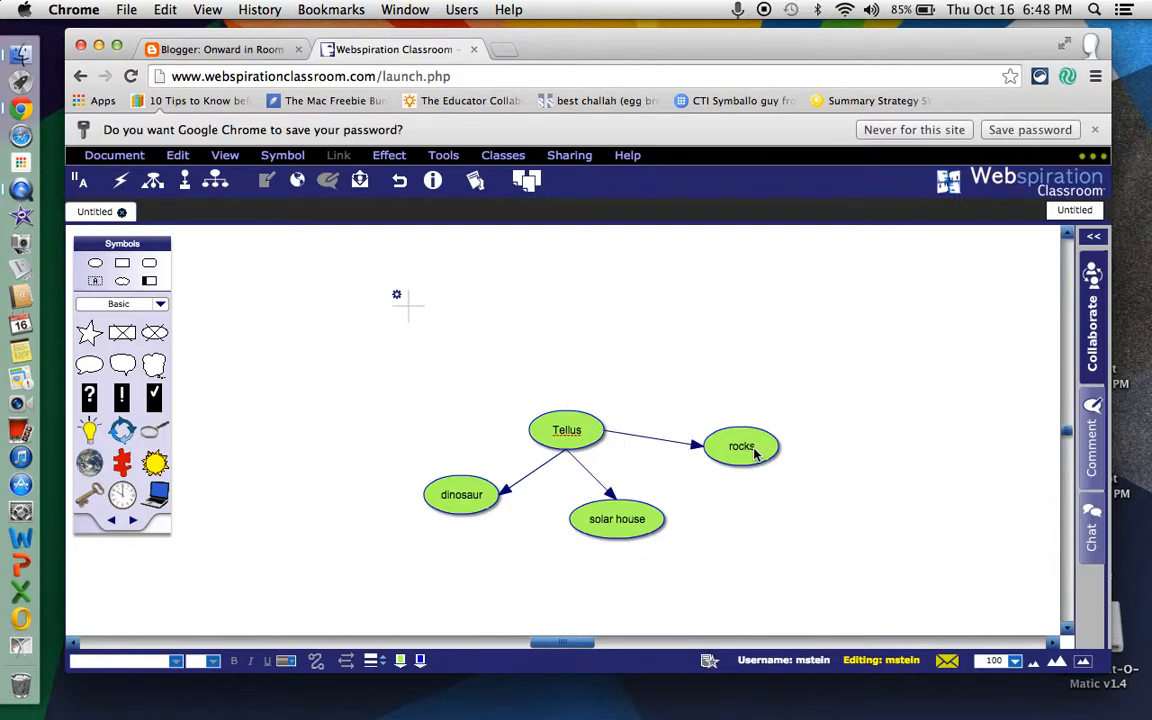
# - Use RapidFire on the rocks symbol to add the linked ideas "igneous" and "metamorphic"
pyautogui.click(759, 448)
pyautogui.click(120, 180)
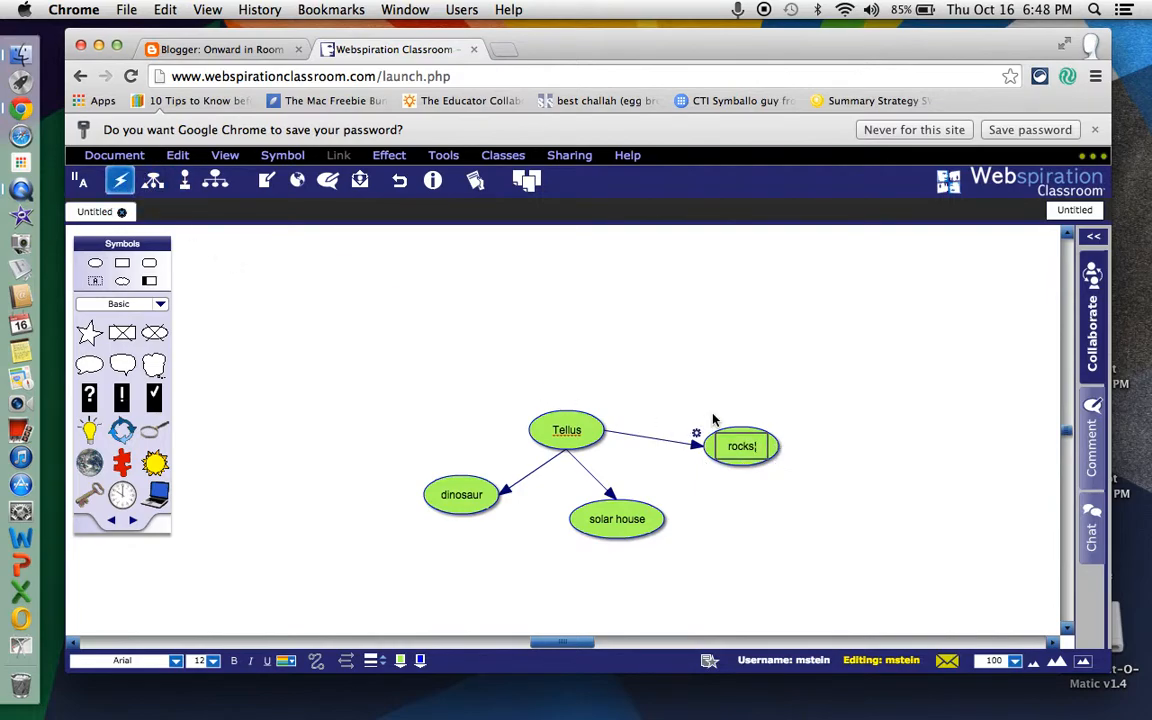
pyautogui.write('igneous')
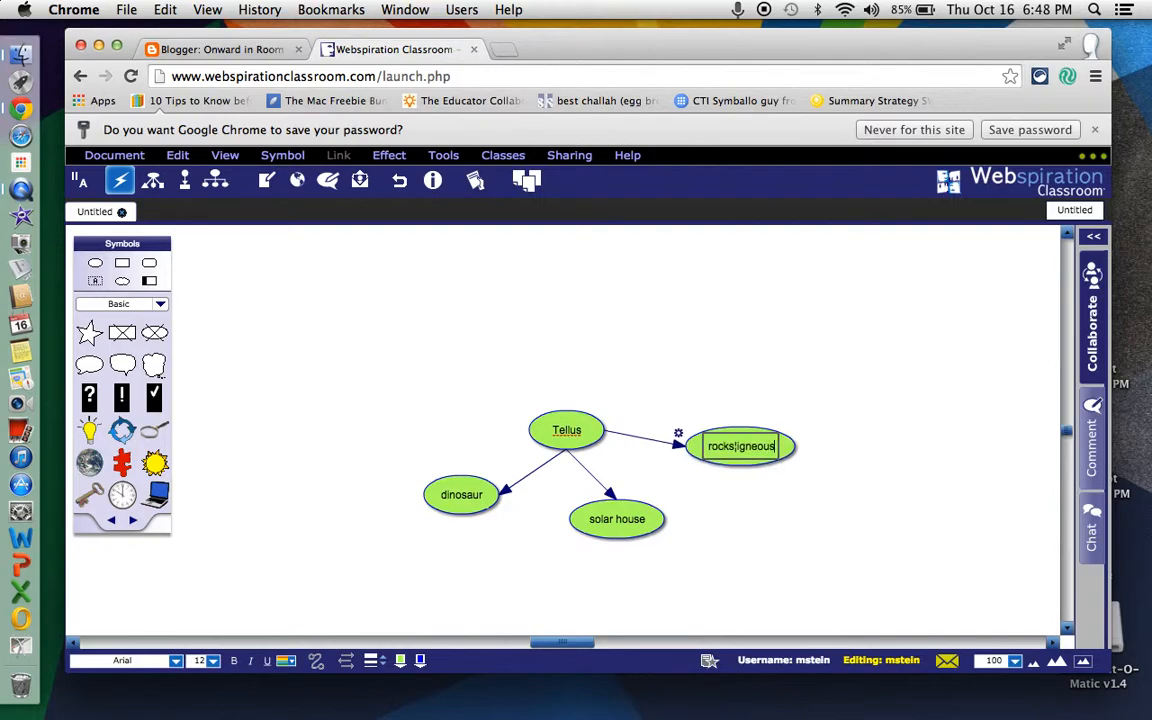
pyautogui.press('Return')
pyautogui.write('me')
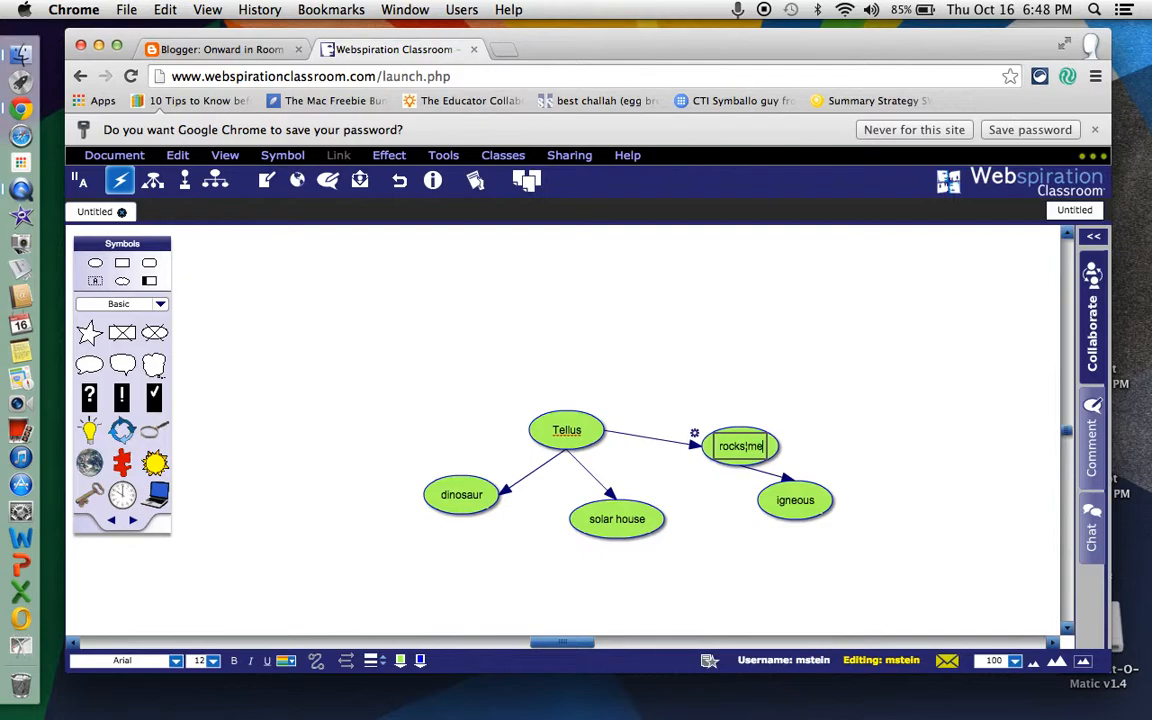
pyautogui.write('tamorphic')
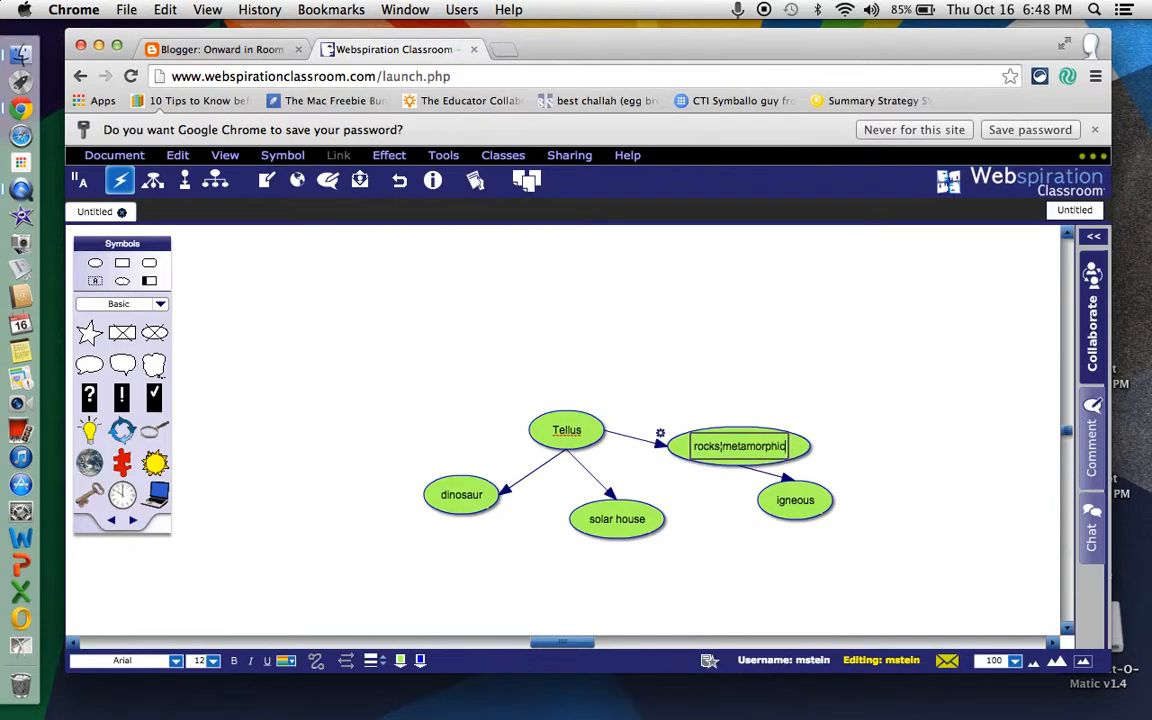
pyautogui.press('Return')
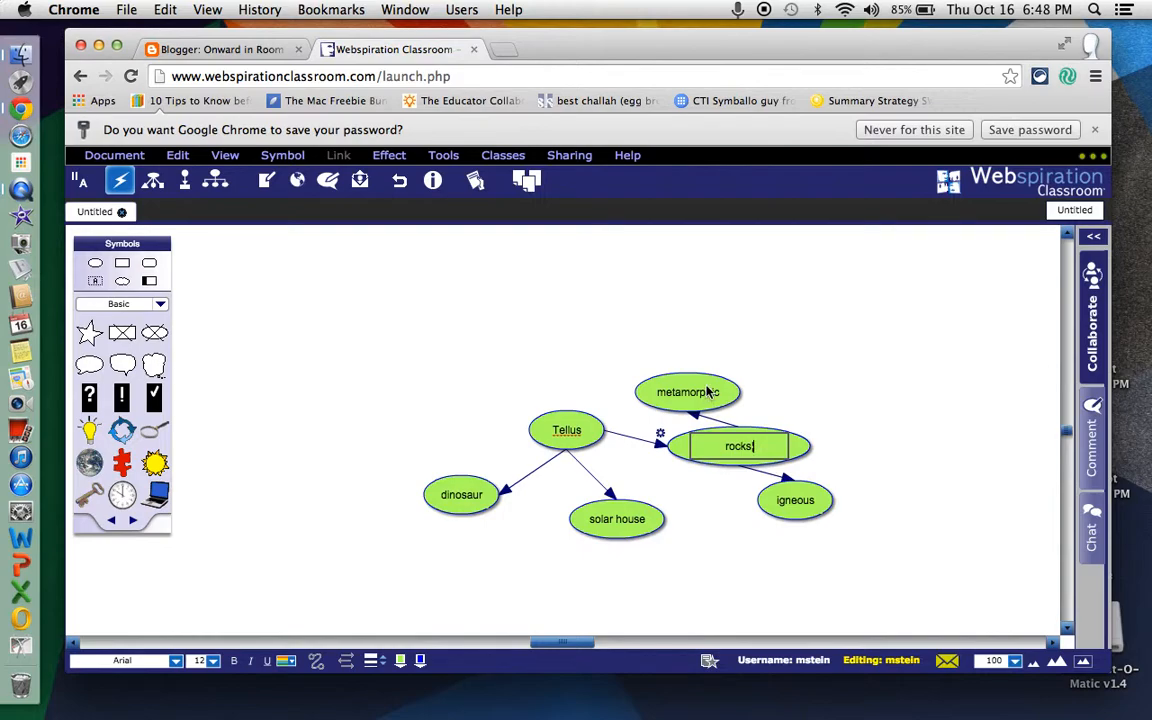
pyautogui.click(800, 384)
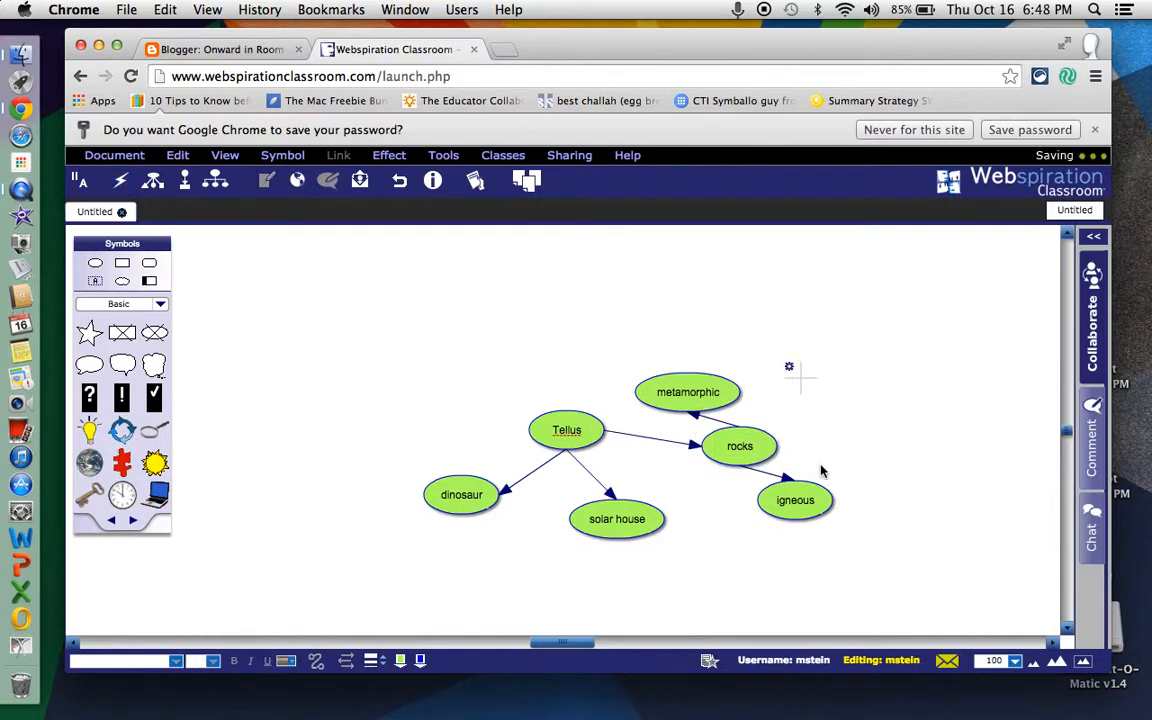
# - Move the metamorphic symbol to the upper right of rocks and switch the diagram to outline view
pyautogui.click(706, 395)
pyautogui.moveTo(706, 395); pyautogui.dragTo(895, 408)
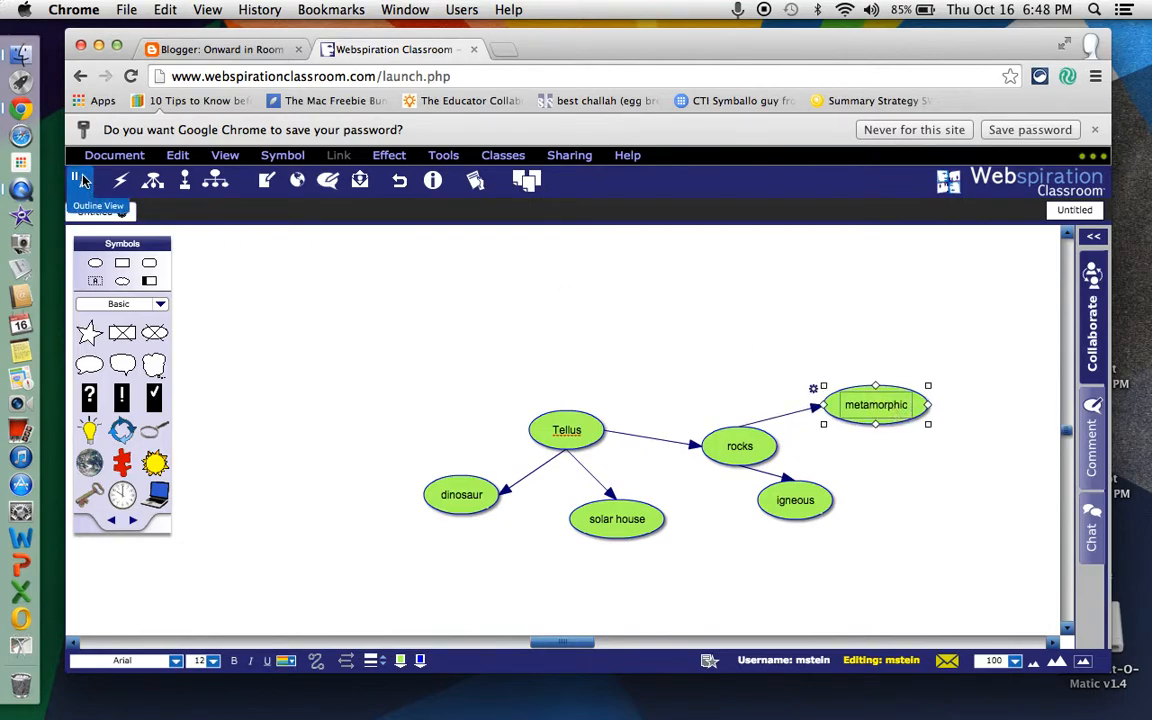
pyautogui.click(83, 180)
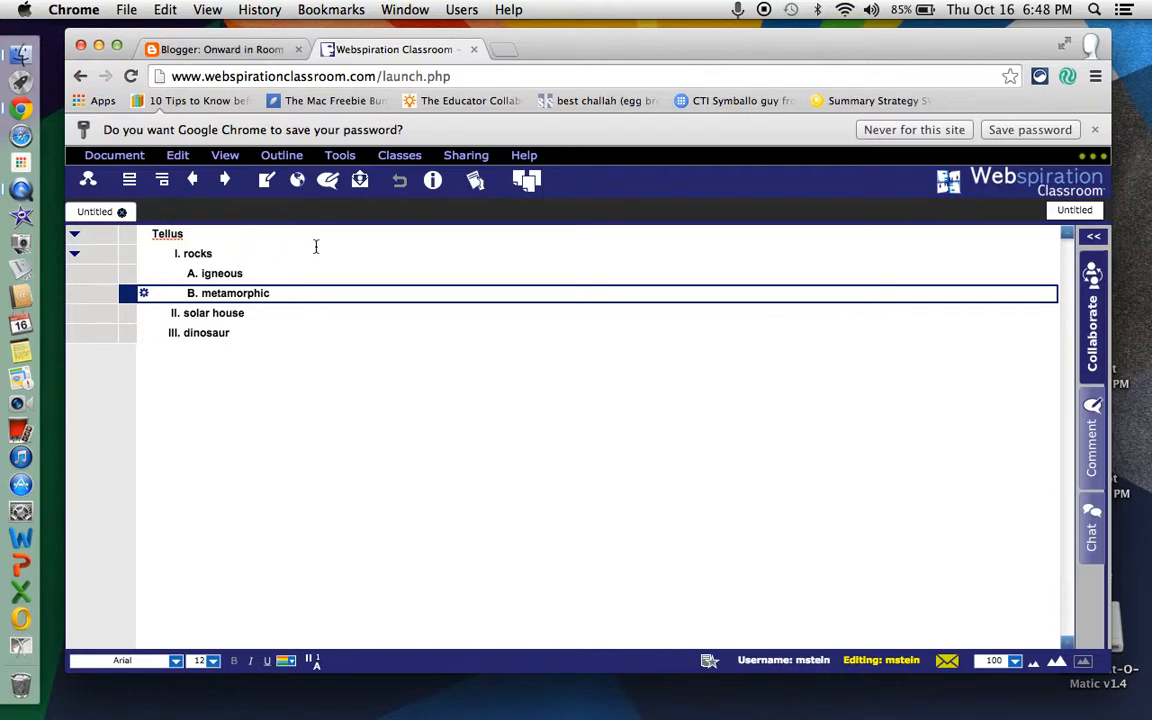
# - Start submitting the outline as a class assignment, renaming the untitled document "Tellus"
pyautogui.click(471, 160)
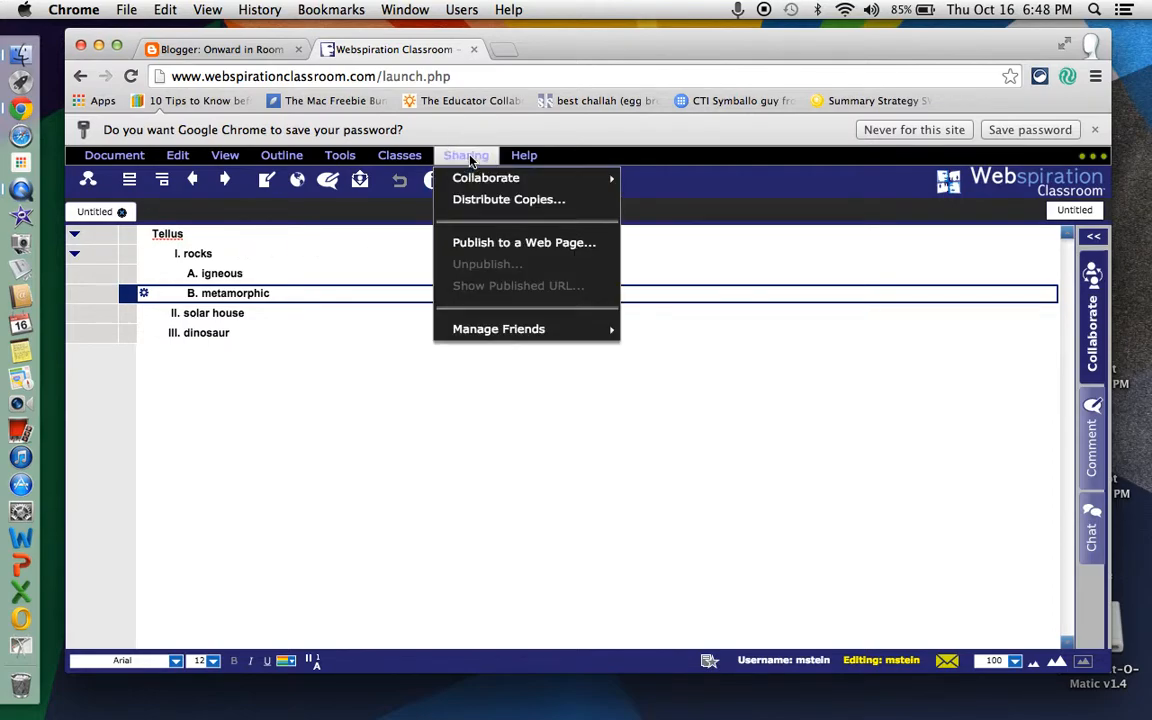
pyautogui.moveTo(407, 153)
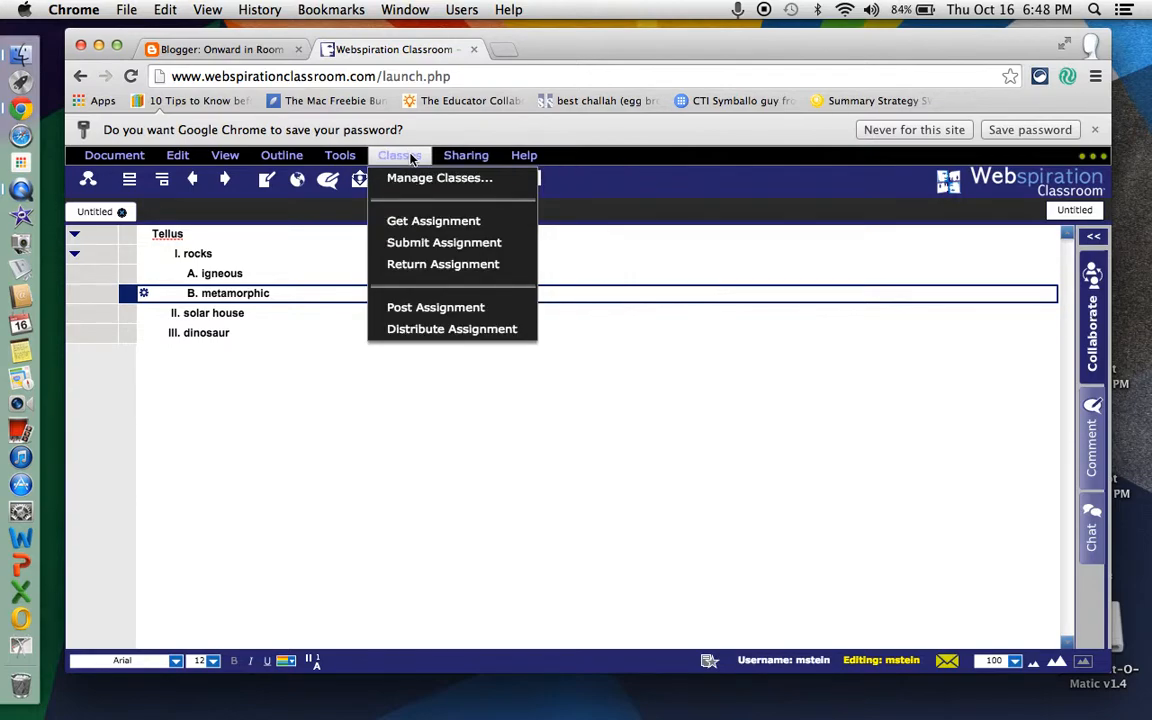
pyautogui.moveTo(459, 158)
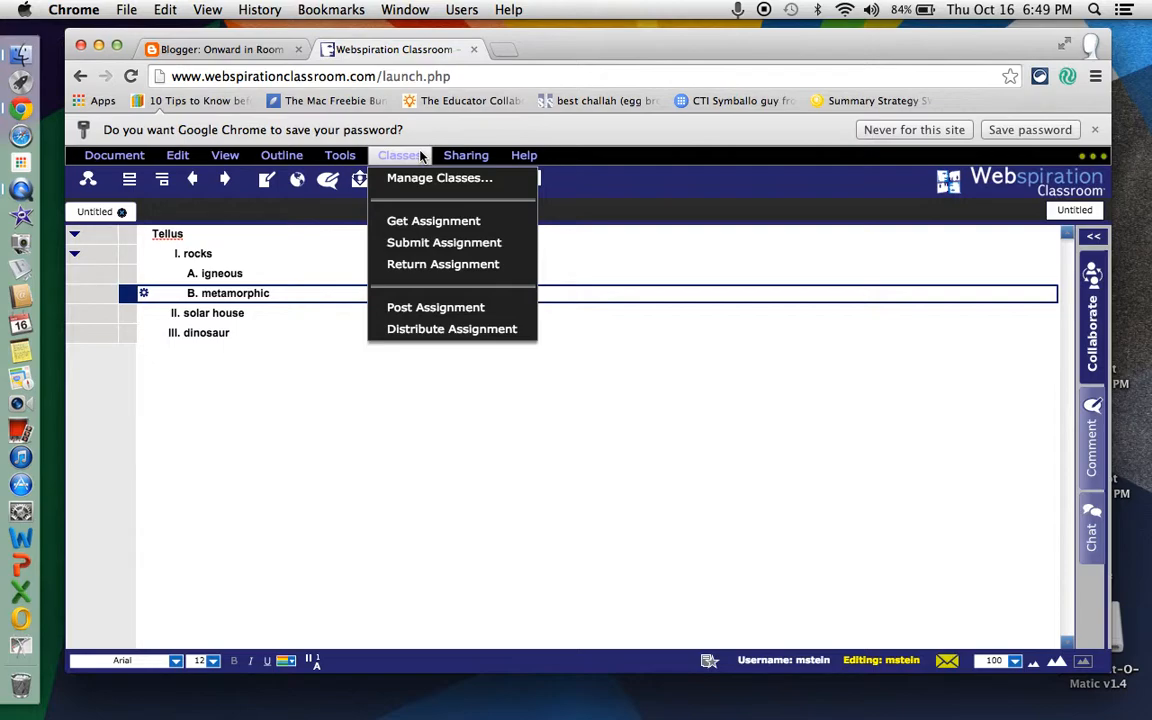
pyautogui.click(425, 244)
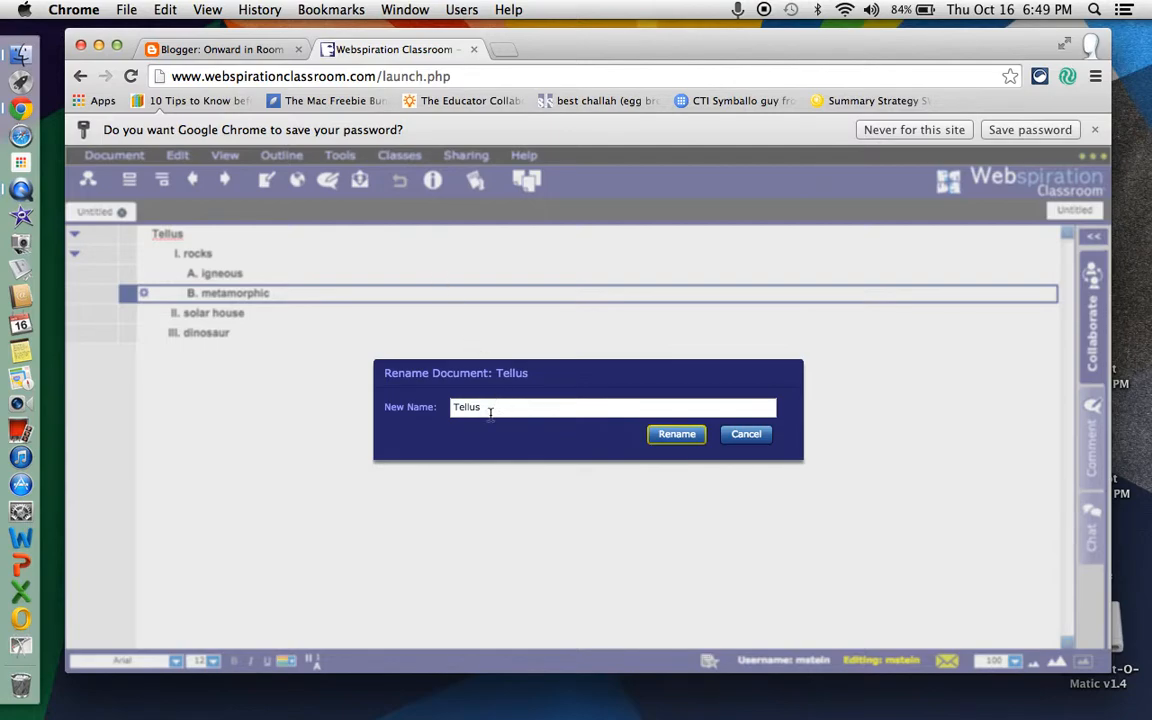
pyautogui.click(490, 409)
pyautogui.click(688, 438)
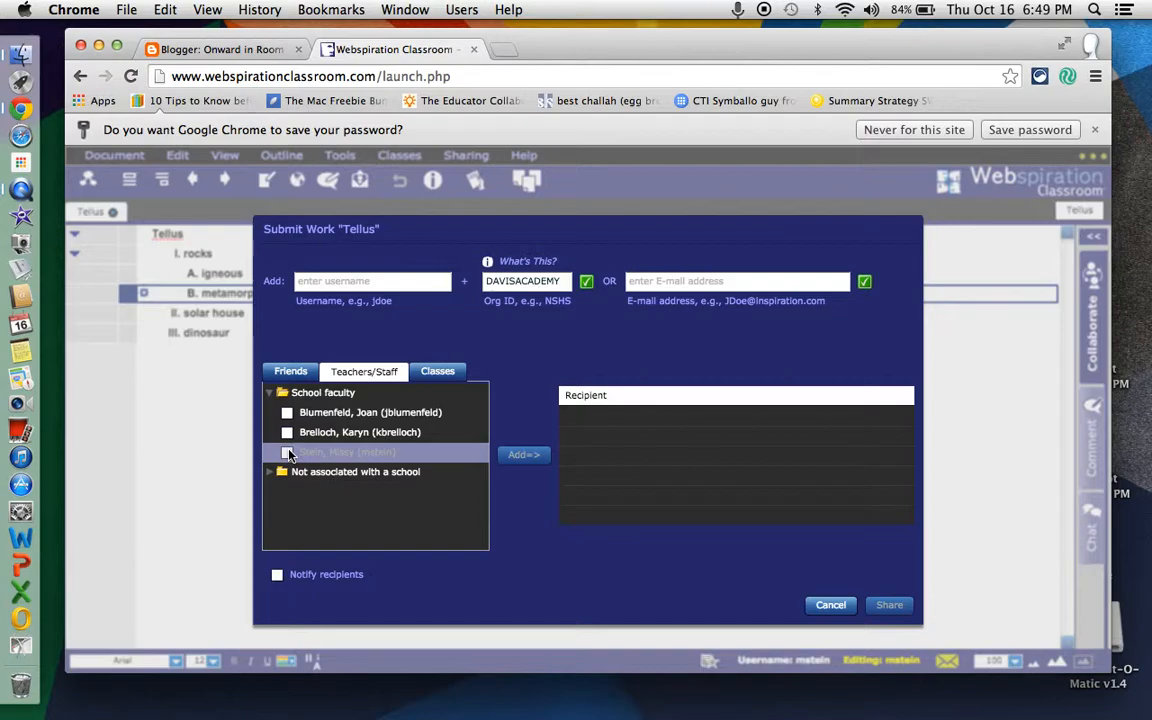
pyautogui.click(288, 412)
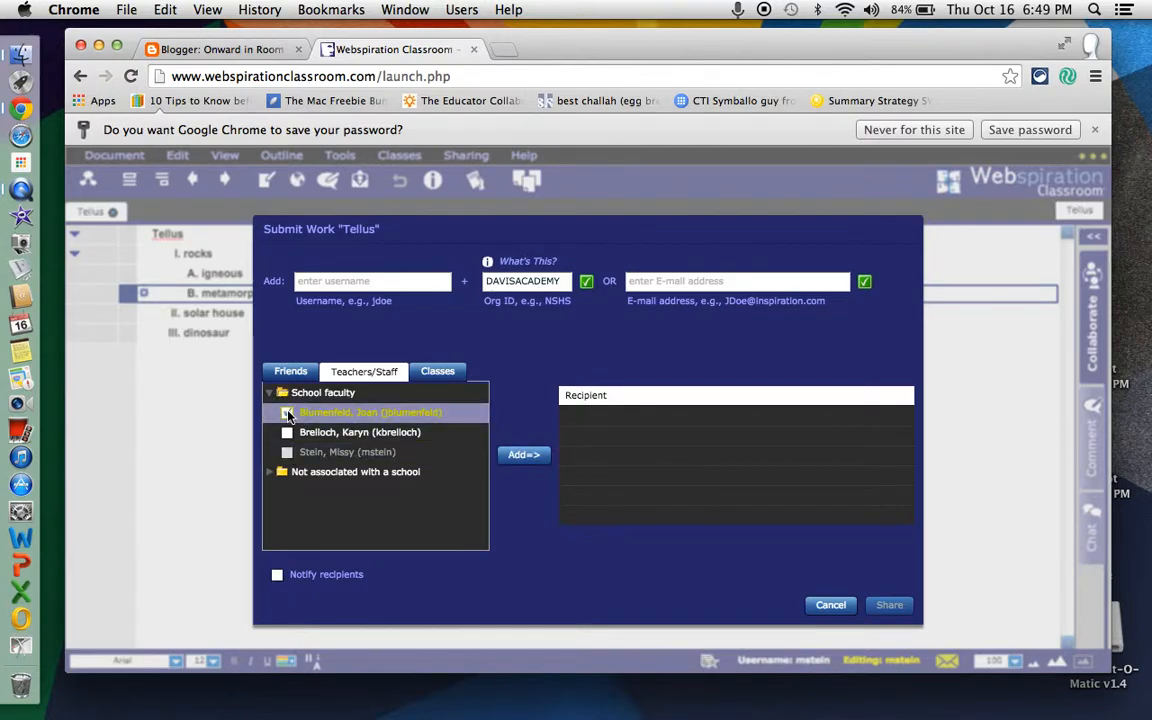
pyautogui.click(288, 415)
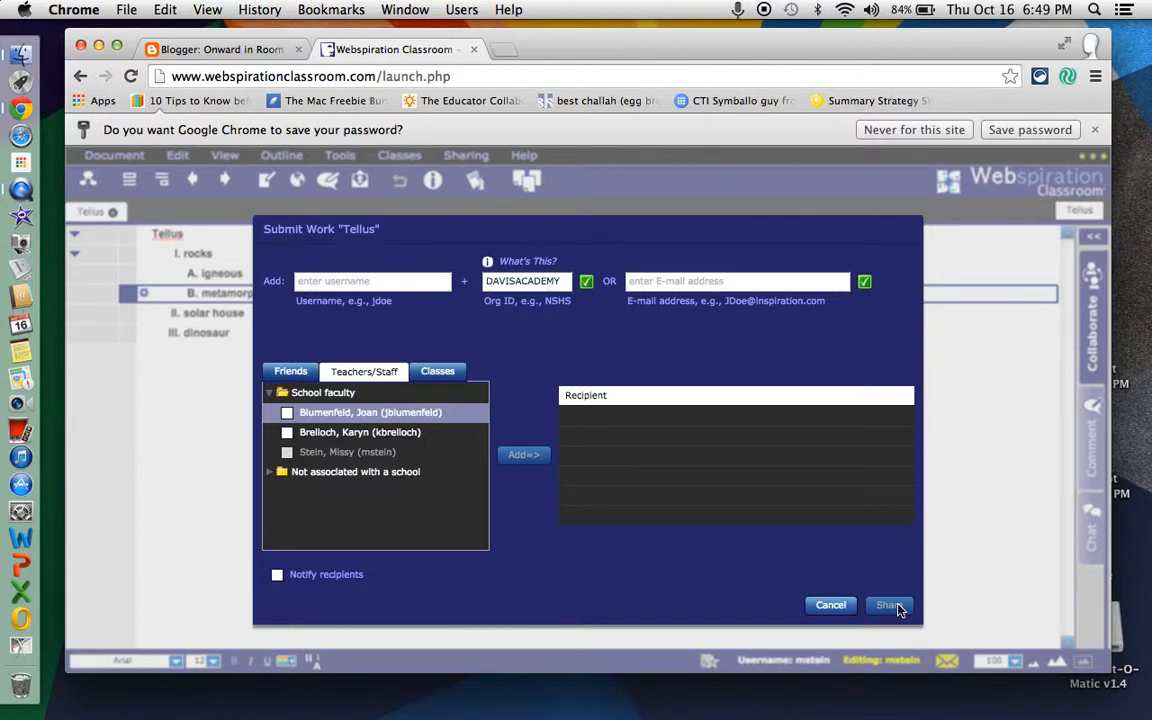
pyautogui.click(308, 405)
pyautogui.click(981, 253)
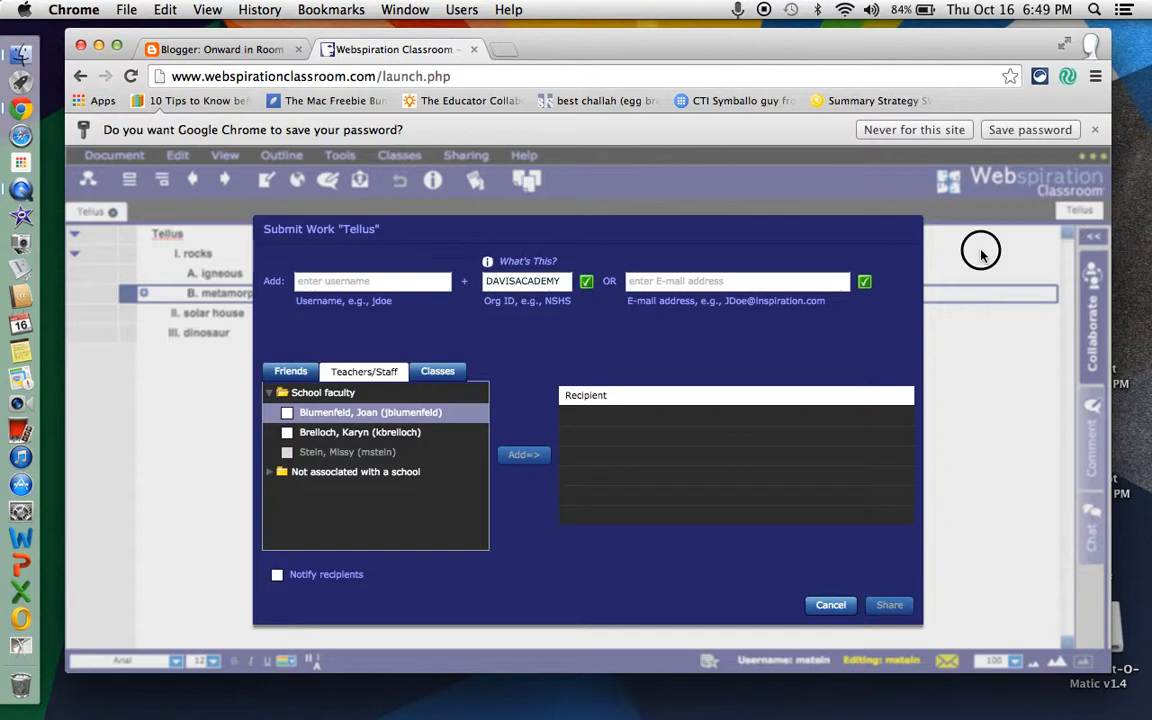
pyautogui.click(830, 606)
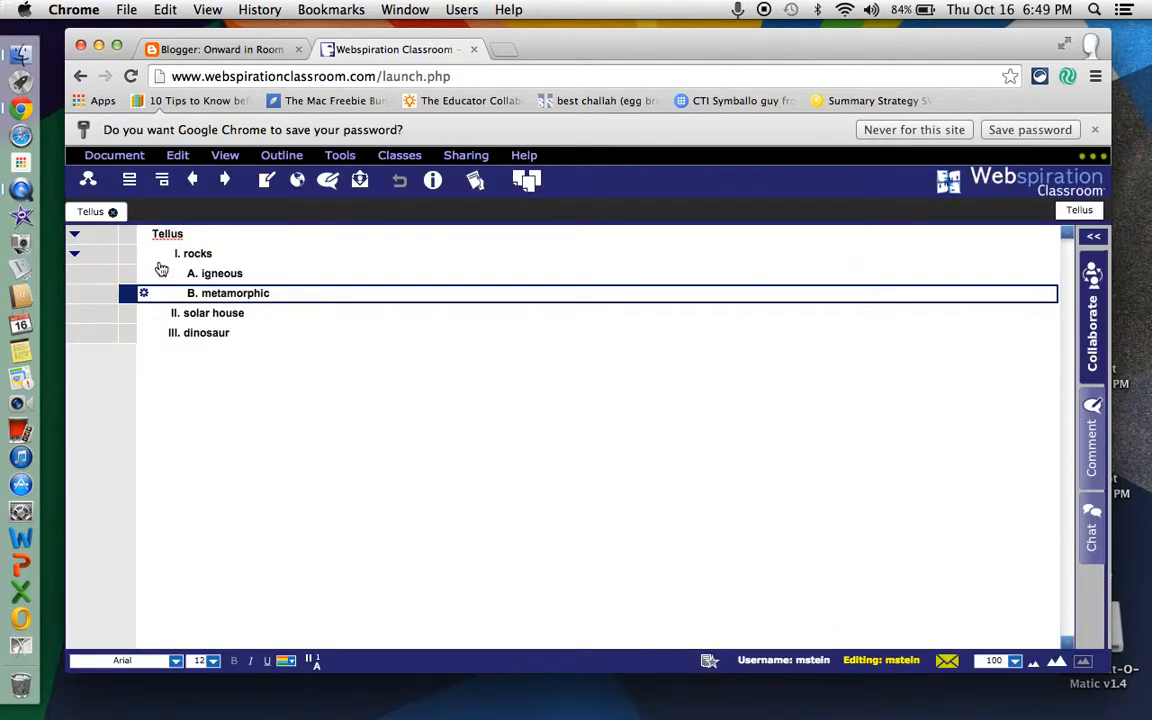
# - Transfer the Tellus outline to Google Docs, granting the site access to the Google account, and close the resulting document window
pyautogui.click(118, 155)
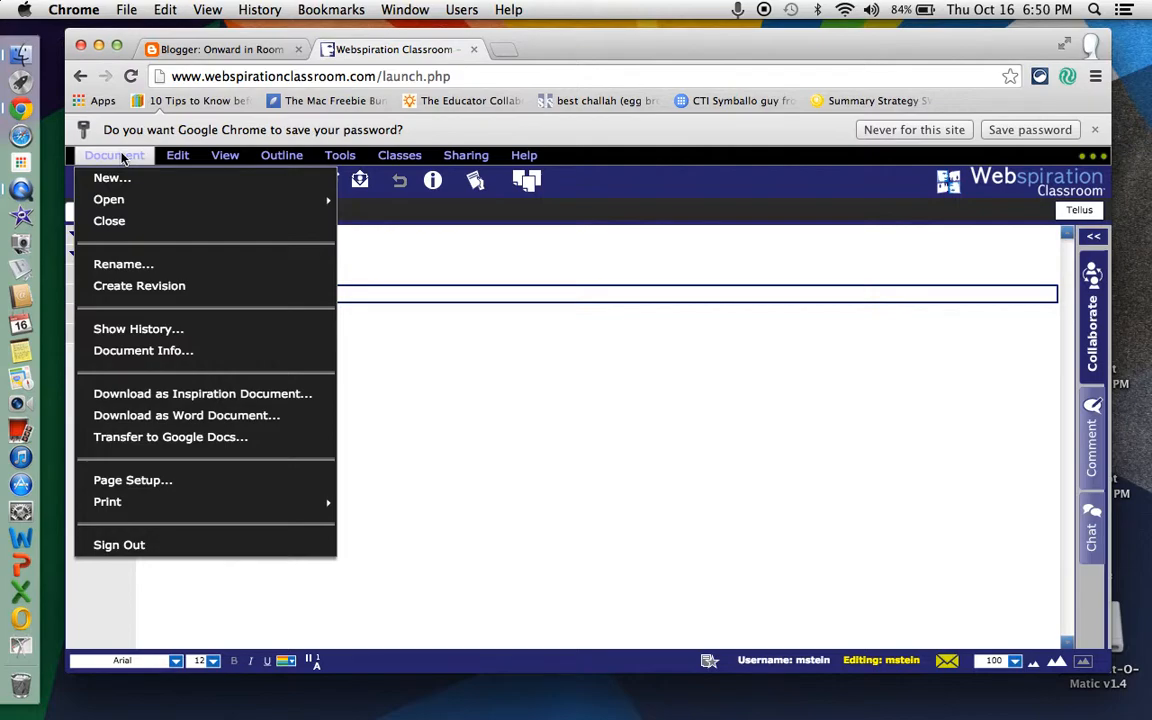
pyautogui.click(168, 446)
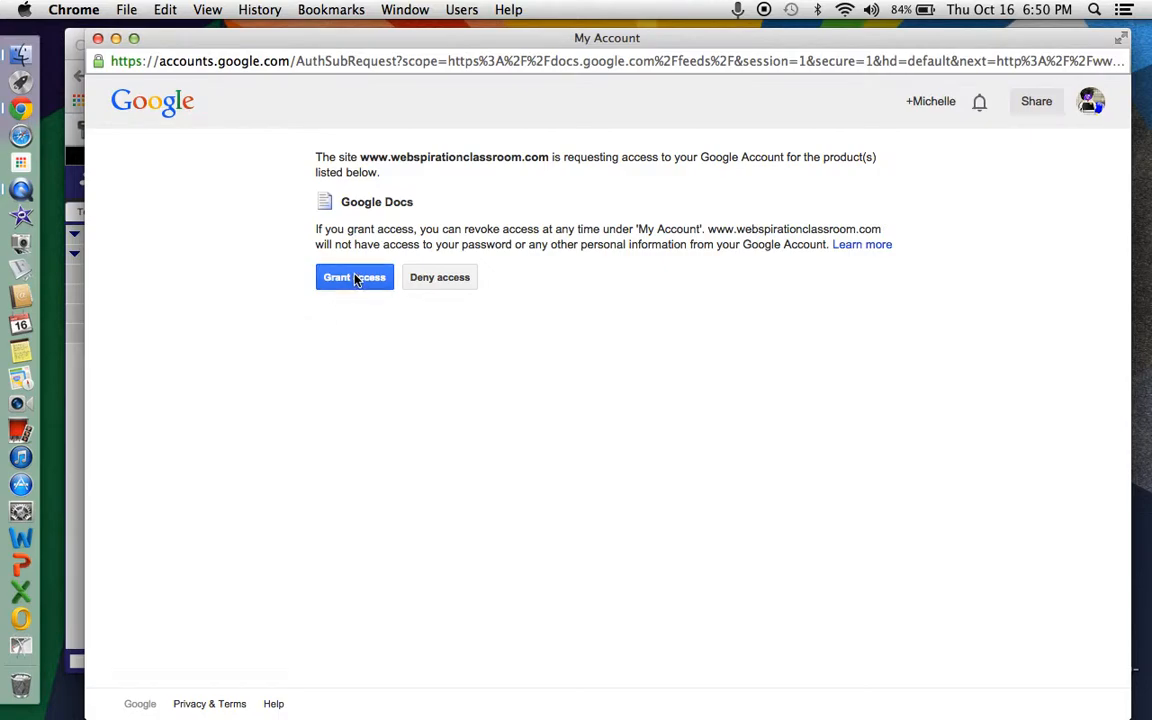
pyautogui.click(355, 279)
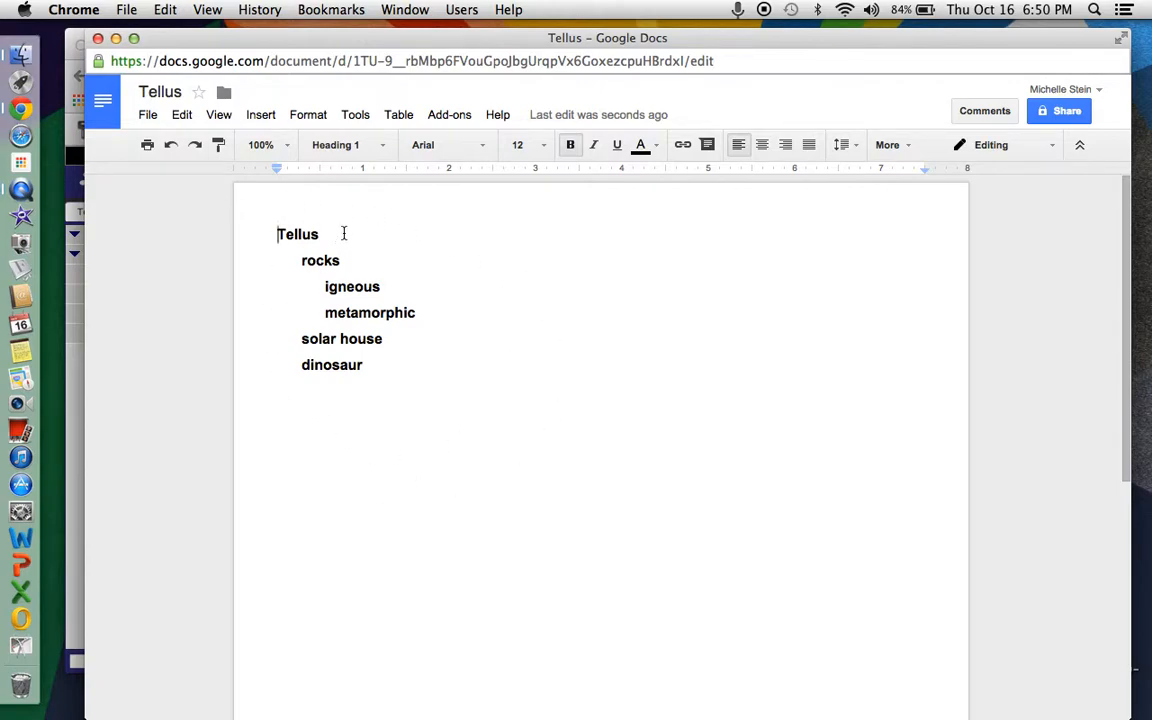
pyautogui.click(97, 38)
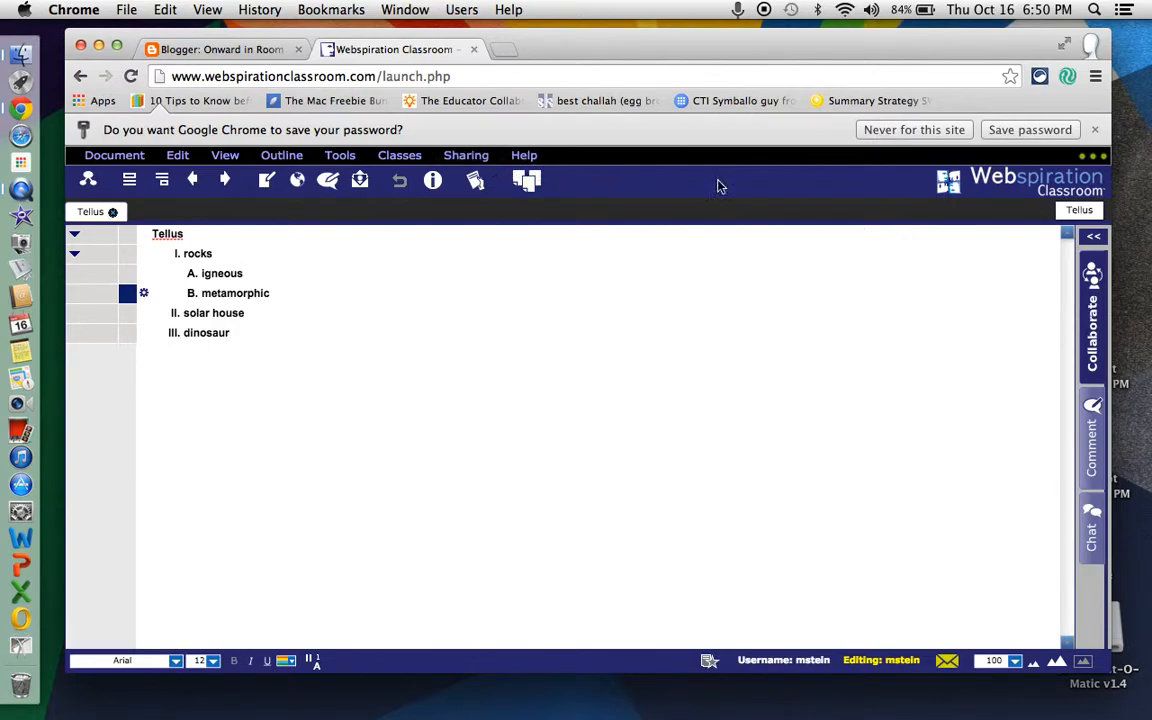
pyautogui.click(526, 156)
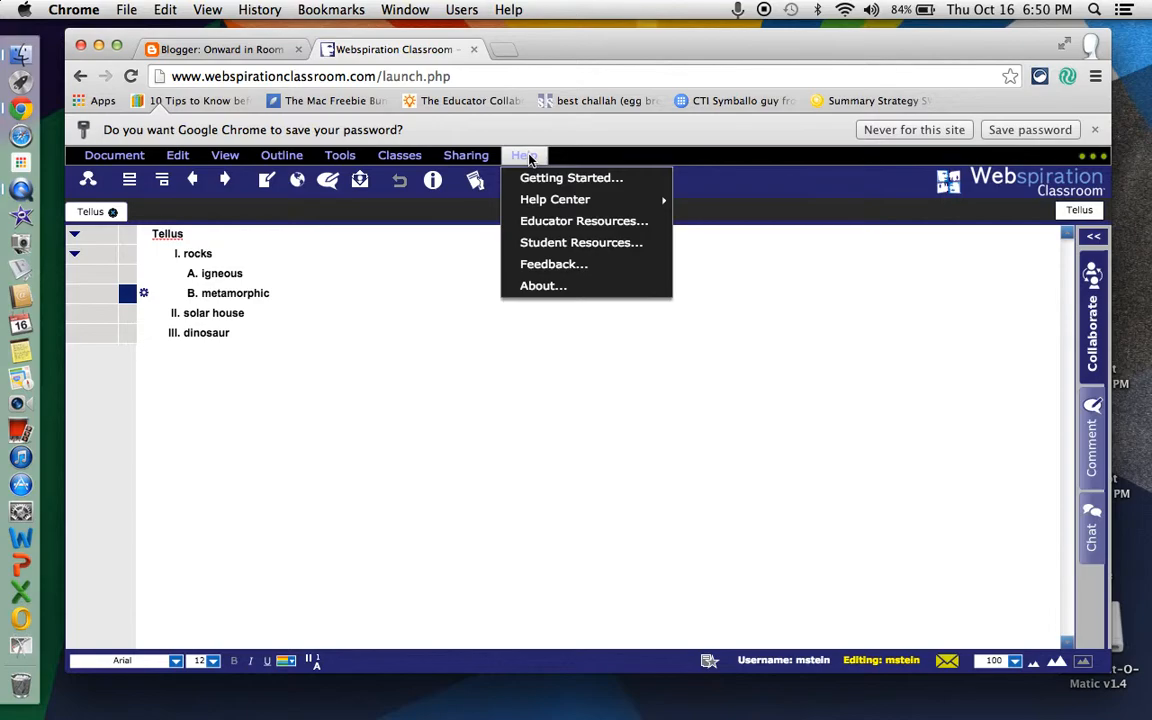
pyautogui.moveTo(549, 209)
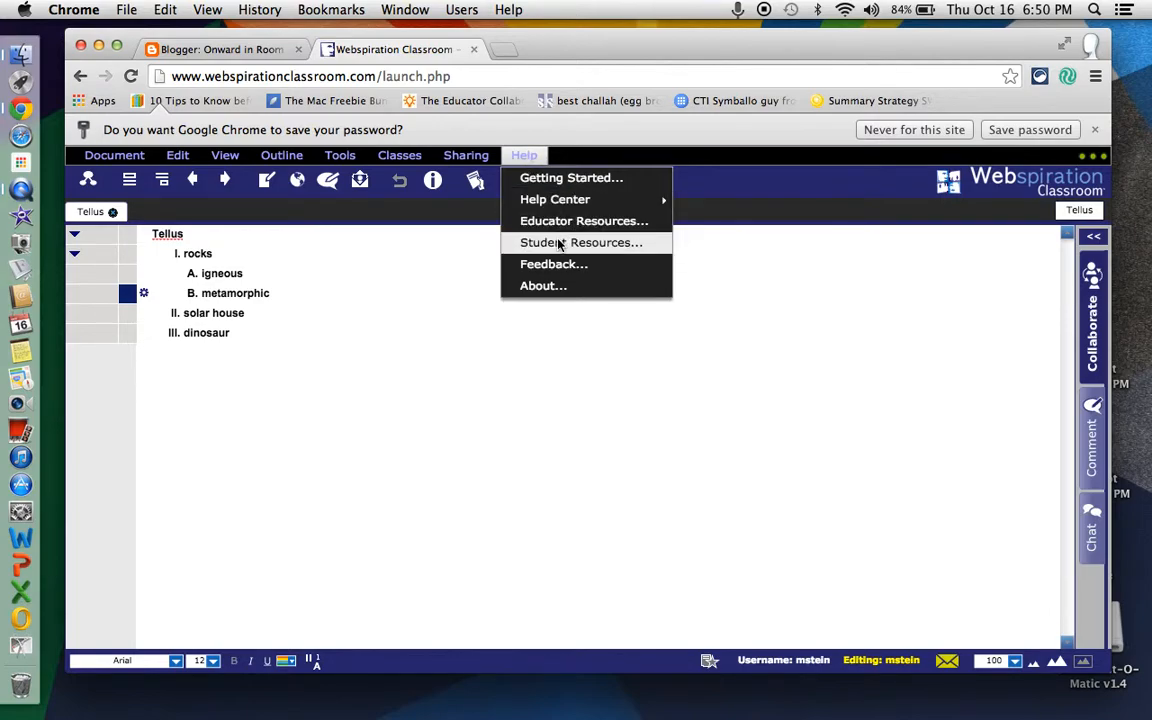
pyautogui.click(400, 157)
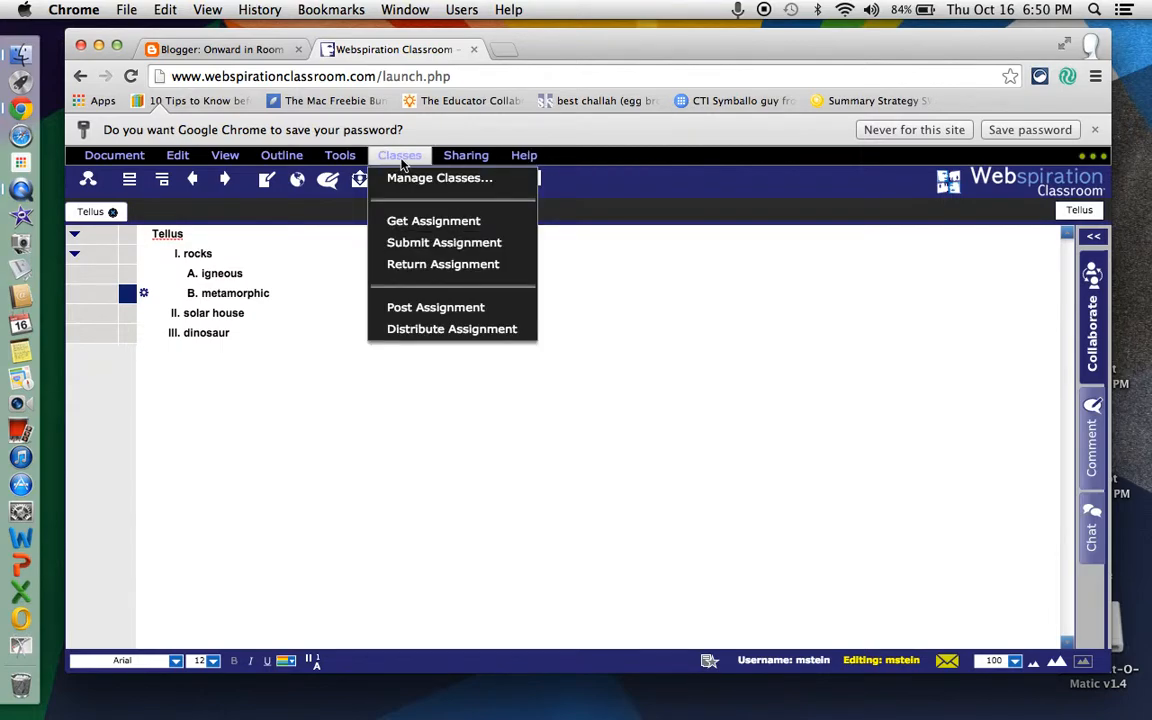
pyautogui.moveTo(343, 157)
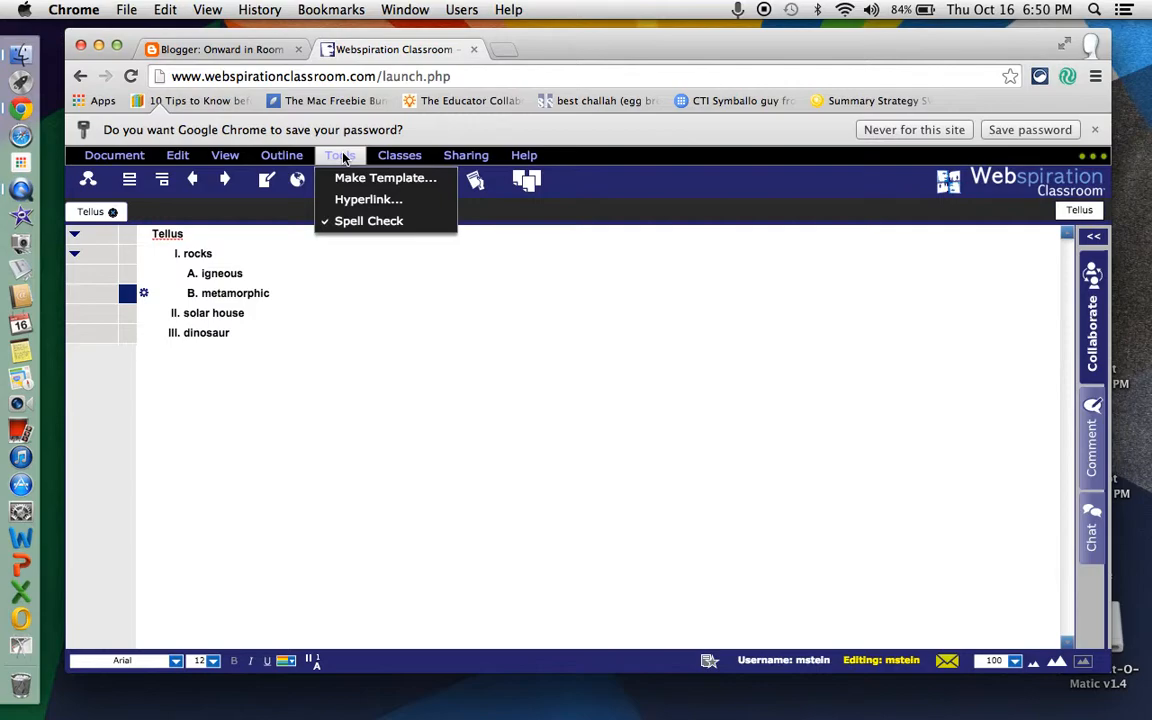
pyautogui.moveTo(285, 158)
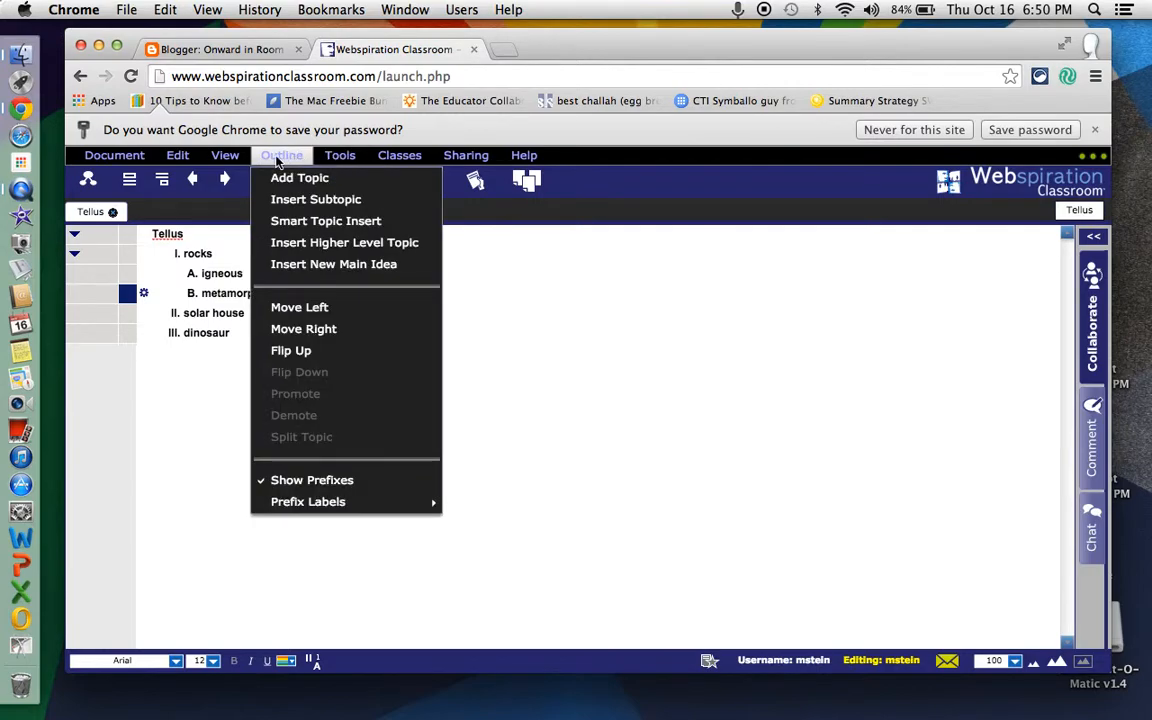
pyautogui.moveTo(113, 163)
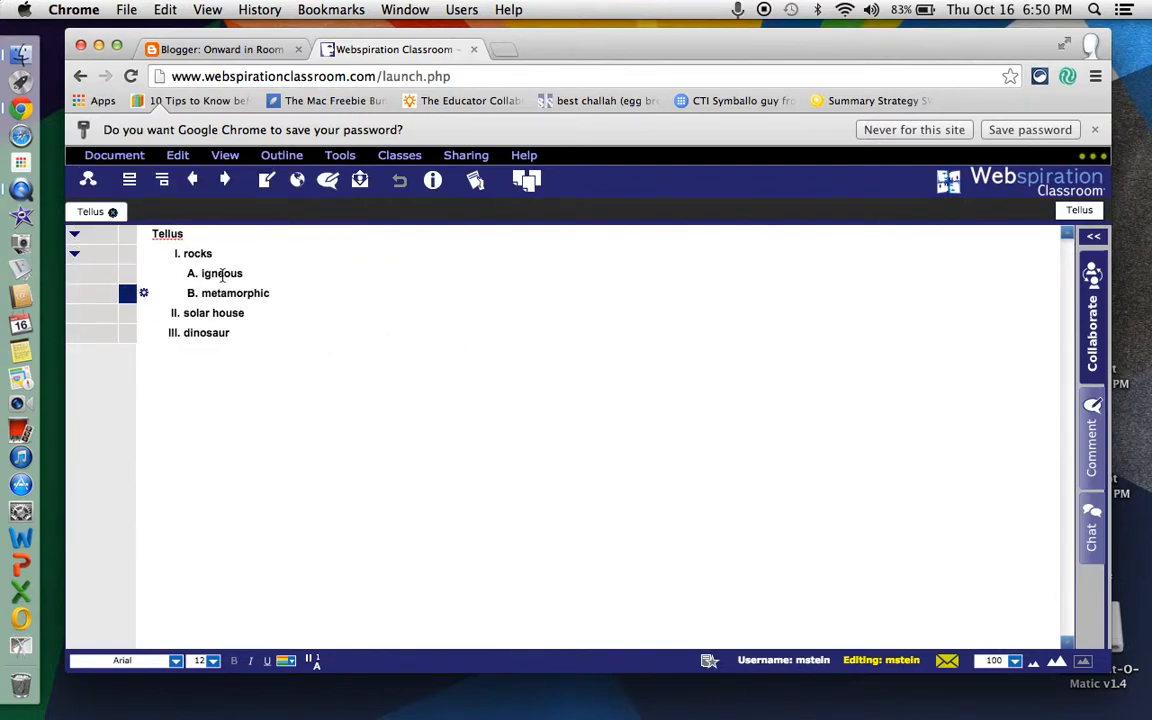
# - Reorder the outline topics, placing metamorphic above igneous and moving solar house below dinosaur at the main-idea level
pyautogui.moveTo(131, 298); pyautogui.dragTo(127, 340)
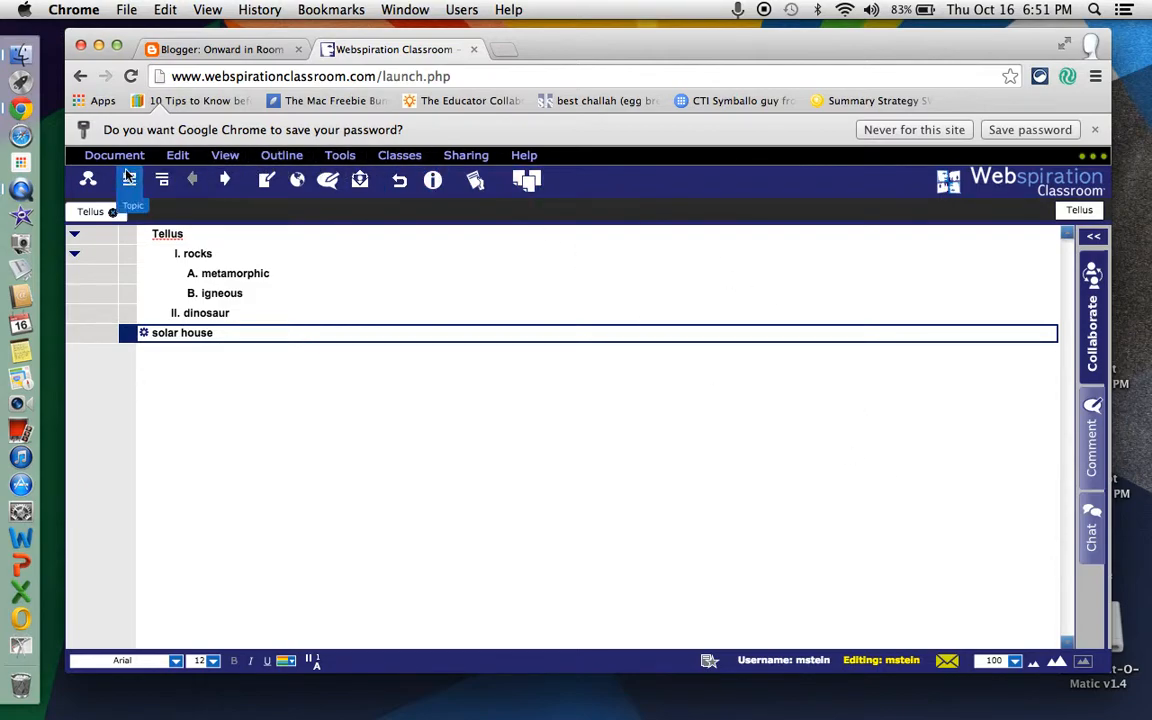
# - Sign out of Webspiration Classroom
pyautogui.click(112, 155)
pyautogui.click(120, 545)
pyautogui.click(684, 284)
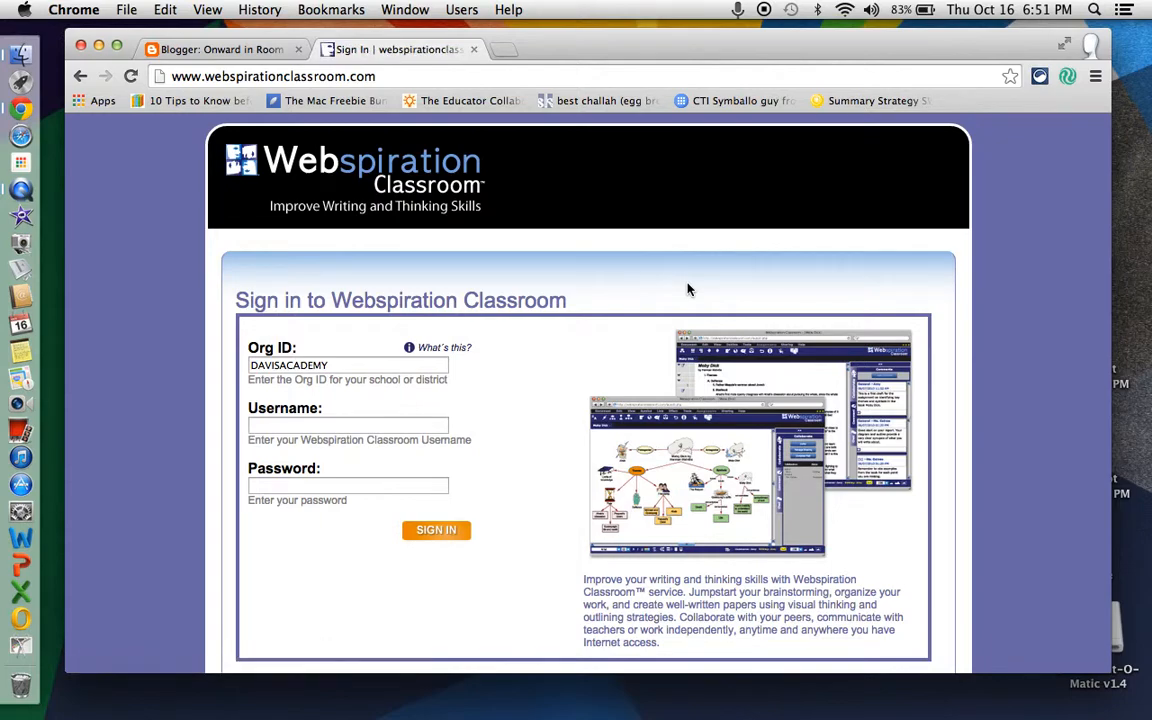